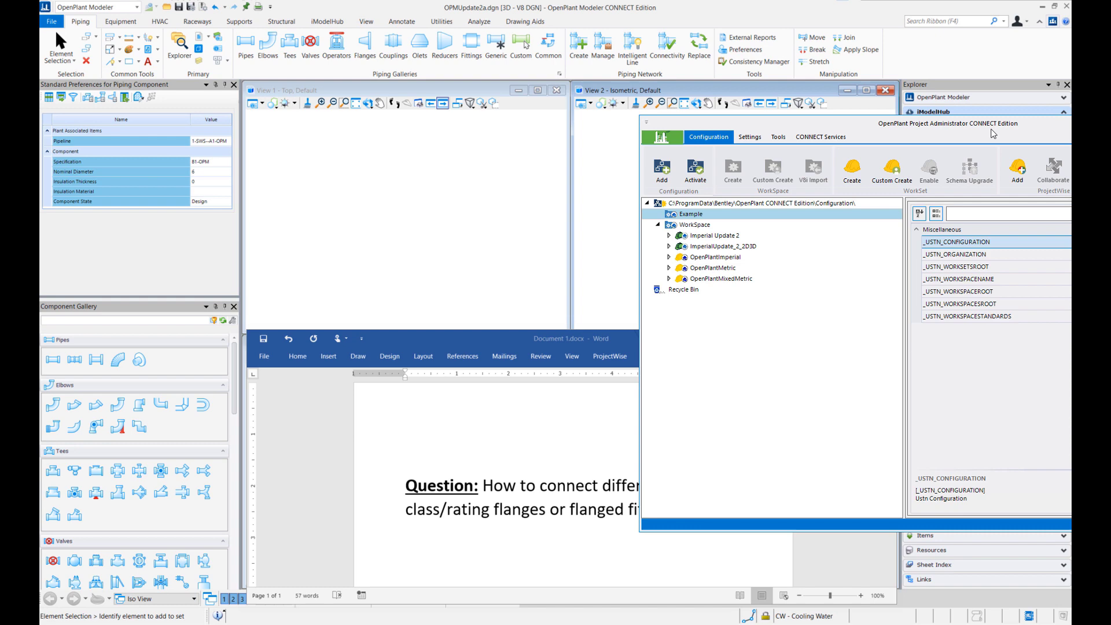
Step: Expand the ImperialUpdate_2_2D3D workset's OpenPlant Modeler settings and select the Match Property Map Rating variable
{"action": "left_click_drag", "start_coordinate": [1025, 116], "coordinate": [612, 146]}
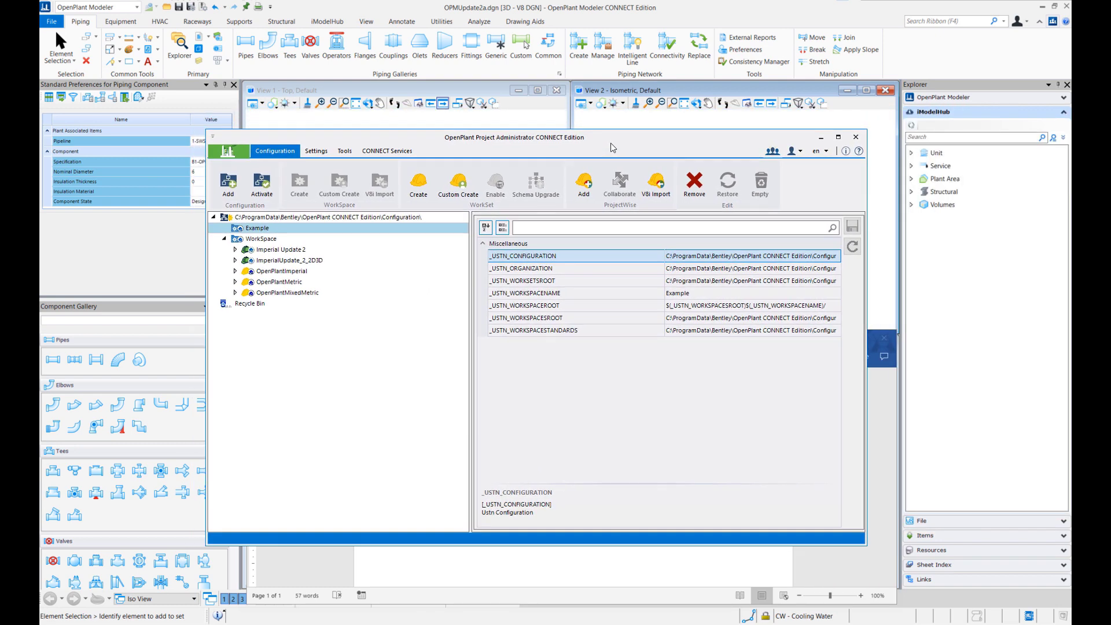
{"action": "left_click", "coordinate": [300, 261]}
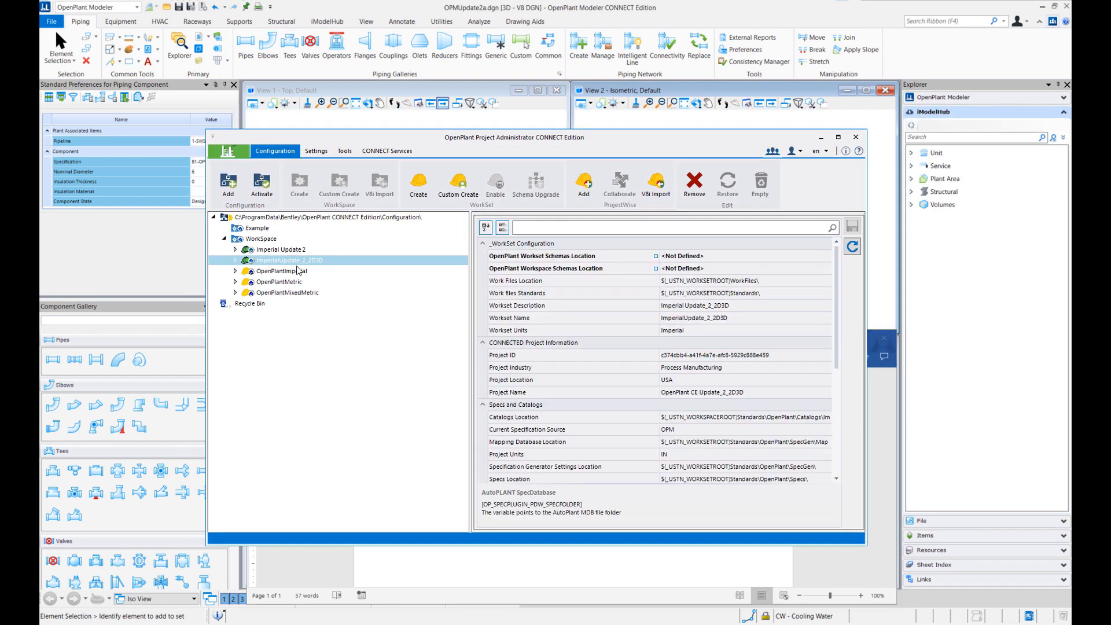
{"action": "left_click", "coordinate": [234, 261]}
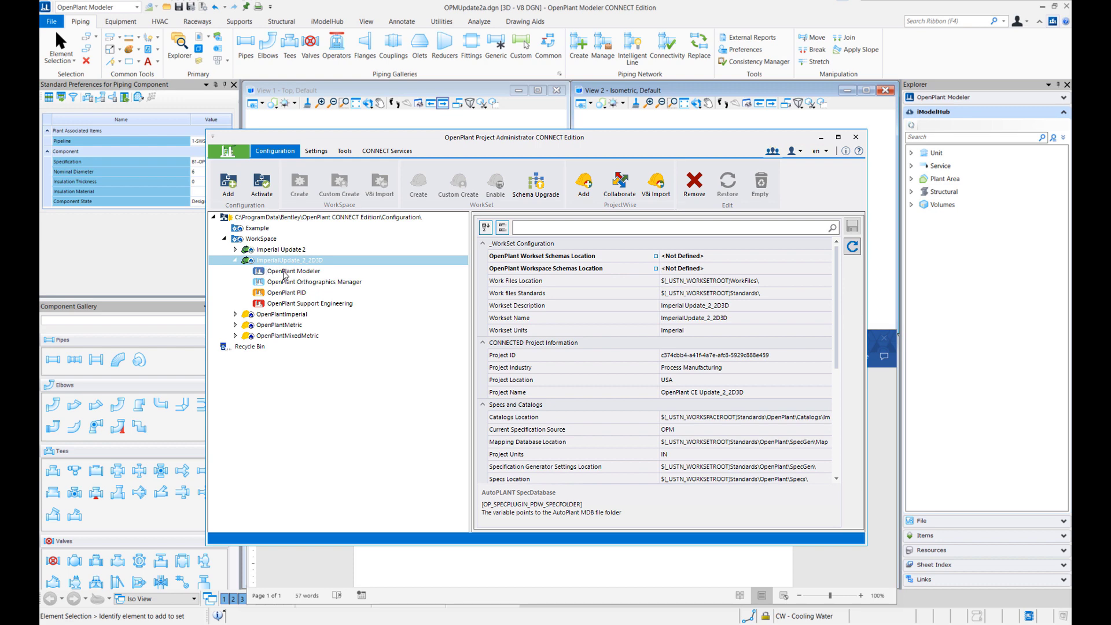
{"action": "left_click", "coordinate": [291, 271]}
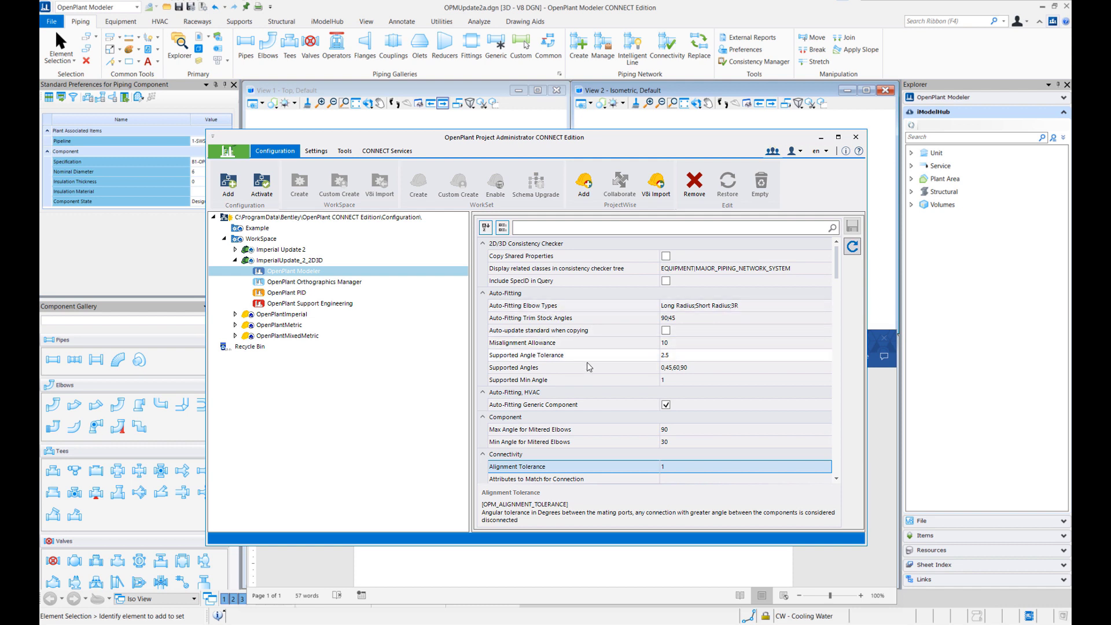
{"action": "scroll", "coordinate": [596, 361], "scroll_direction": "down", "scroll_amount": 3}
{"action": "scroll", "coordinate": [595, 361], "scroll_direction": "down", "scroll_amount": 3}
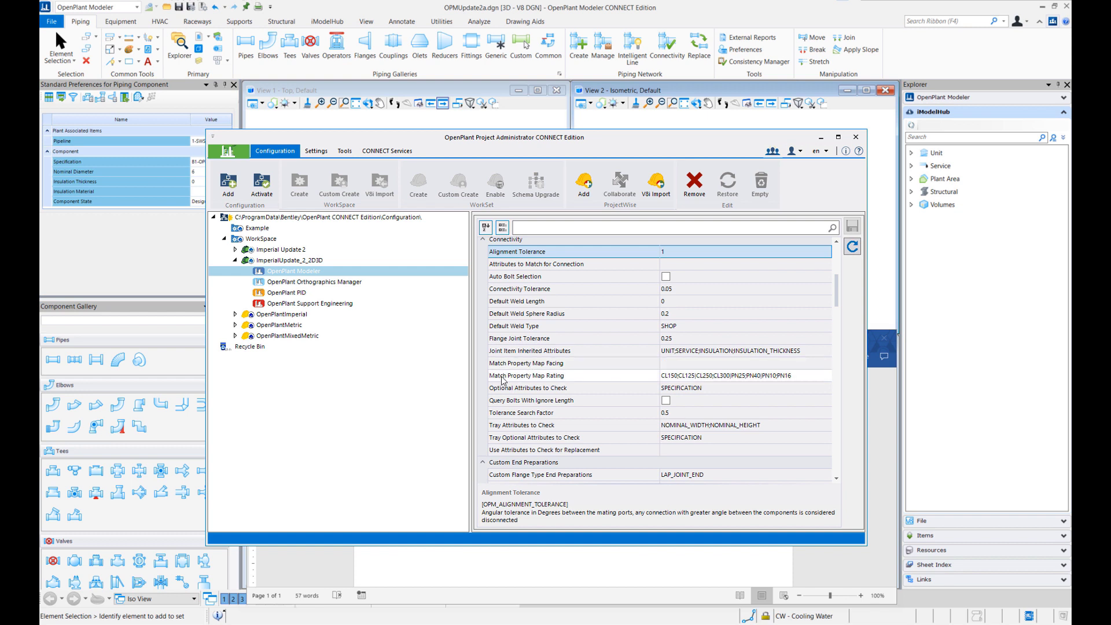
{"action": "left_click", "coordinate": [503, 378]}
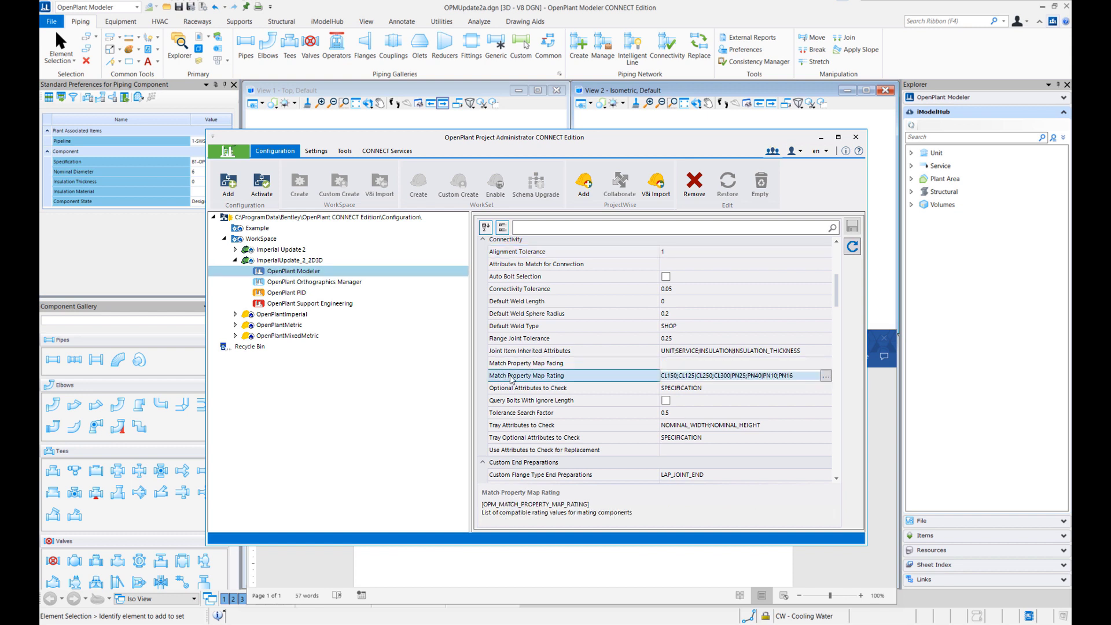
{"action": "left_click", "coordinate": [530, 366]}
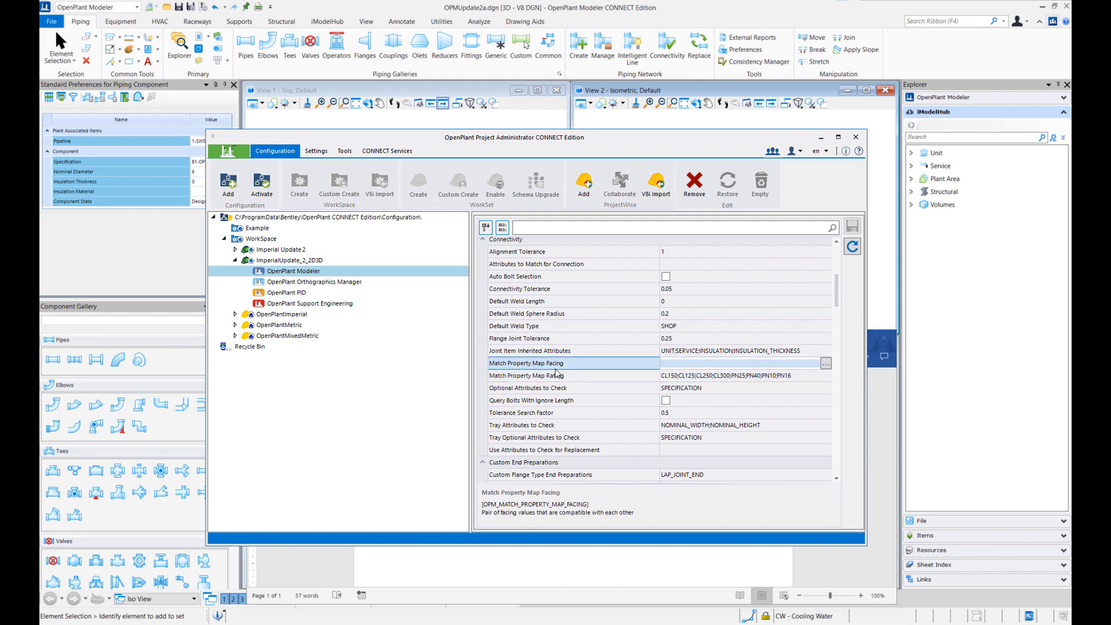
{"action": "left_click", "coordinate": [557, 376]}
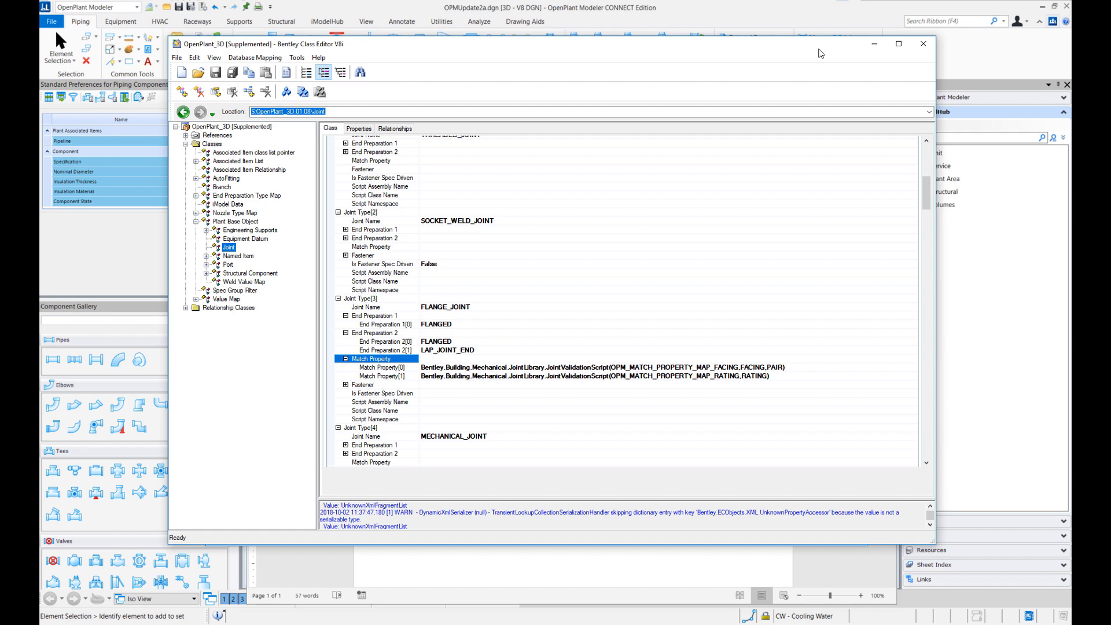
{"action": "left_click", "coordinate": [876, 45]}
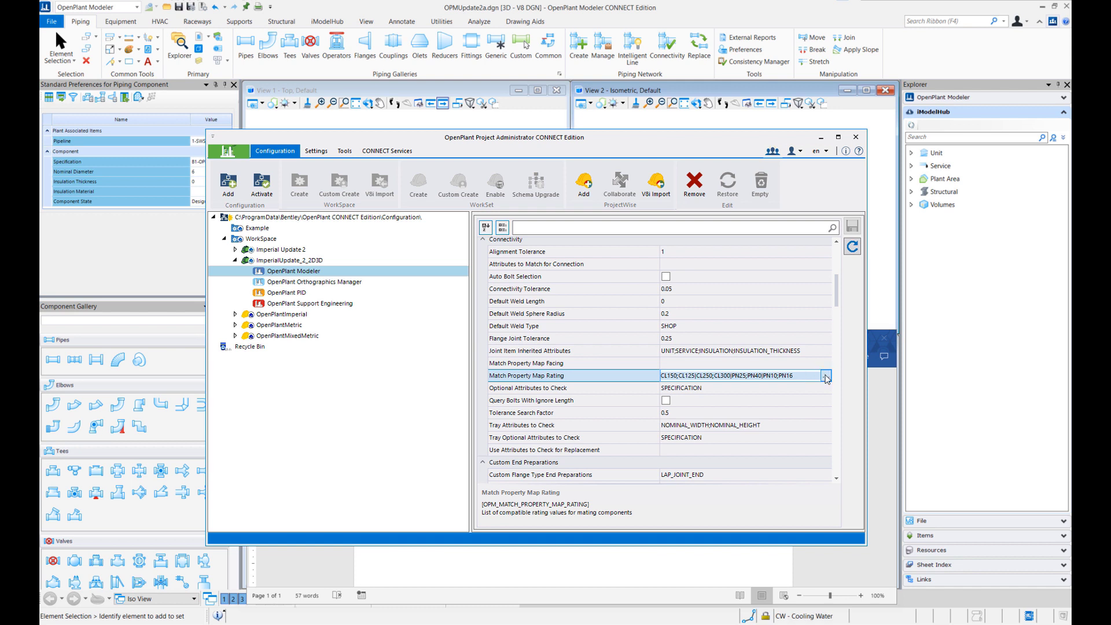
Step: Review the Match Property Map Rating value list without changes, then close Project Administrator
{"action": "left_click", "coordinate": [826, 376]}
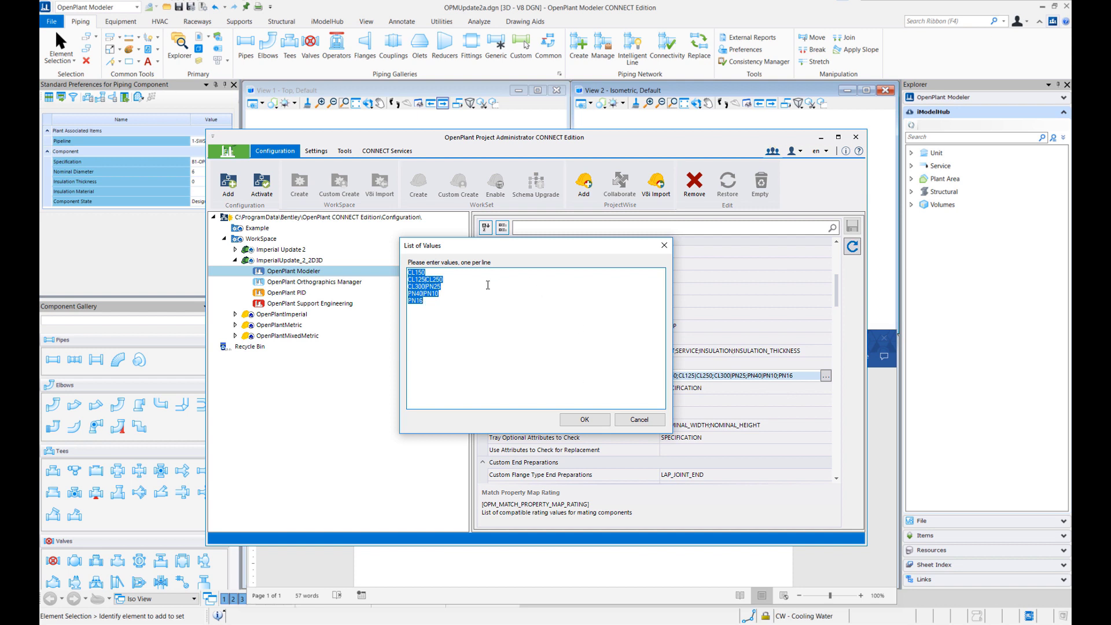
{"action": "left_click", "coordinate": [646, 420]}
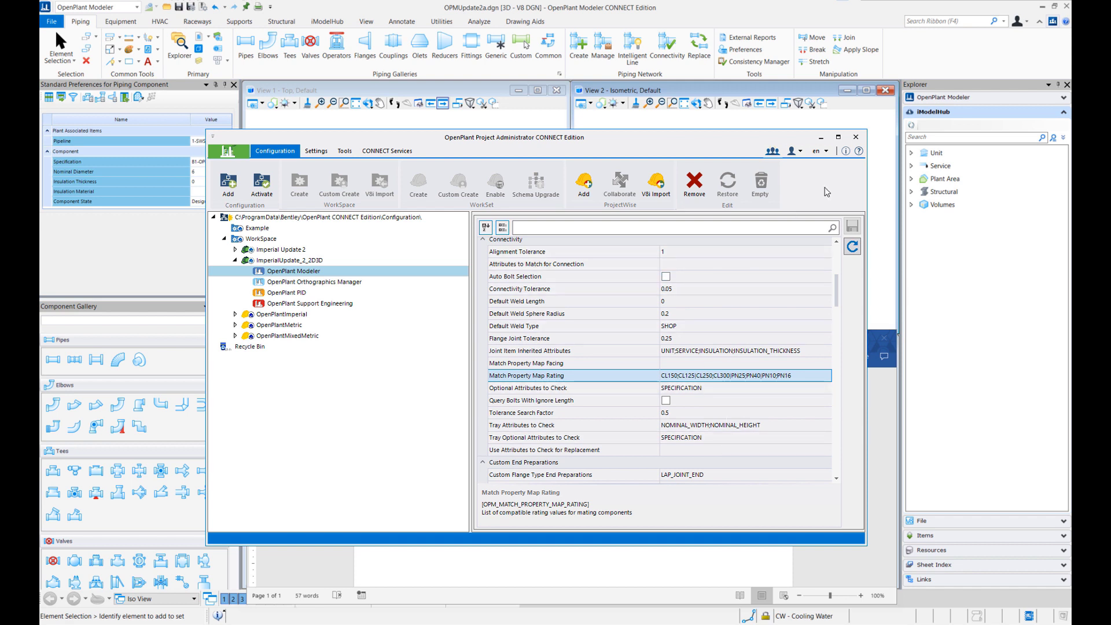
{"action": "left_click", "coordinate": [855, 137]}
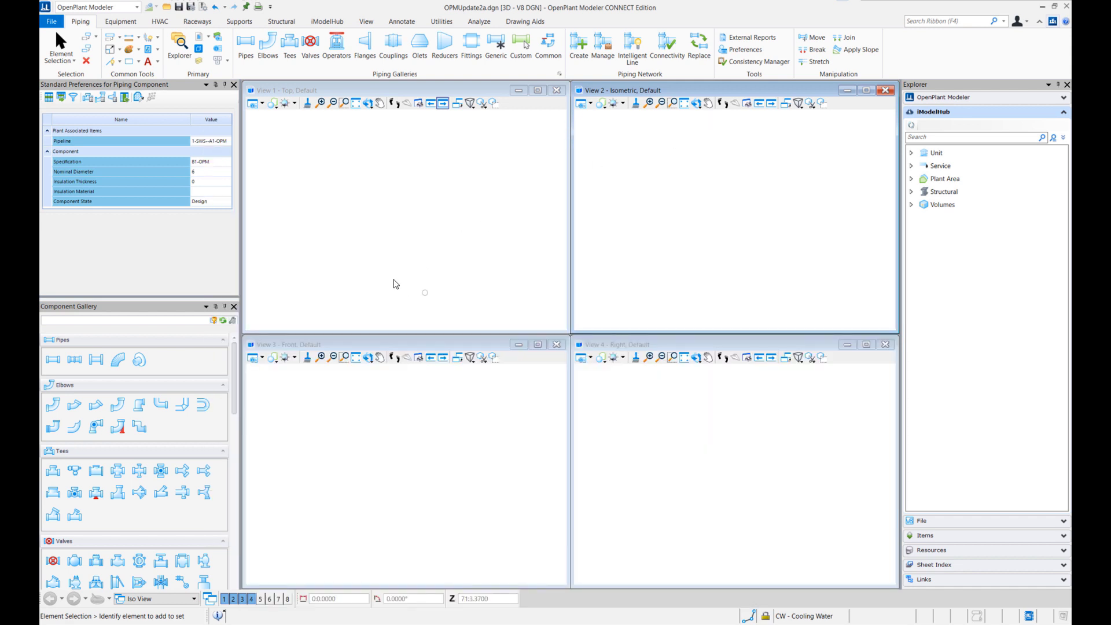
Step: Zoom to the vertical pipe's open end and set the Specification to EX-OPM
{"action": "left_click", "coordinate": [685, 105]}
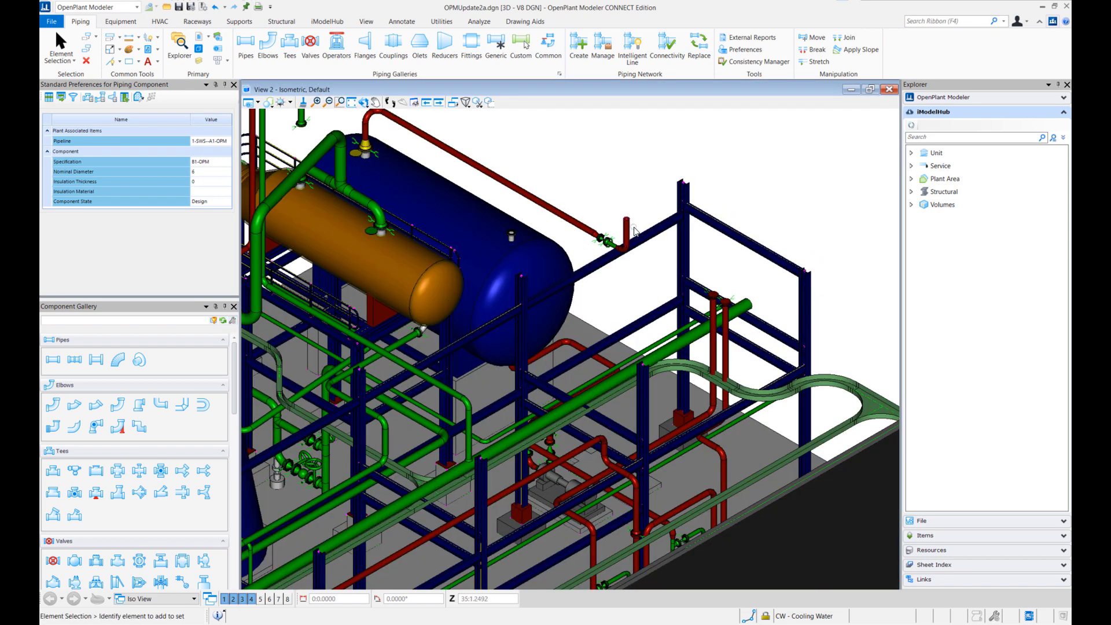
{"action": "scroll", "coordinate": [634, 232], "scroll_direction": "up", "scroll_amount": 3}
{"action": "middle_click_drag", "start_coordinate": [636, 240], "coordinate": [576, 253]}
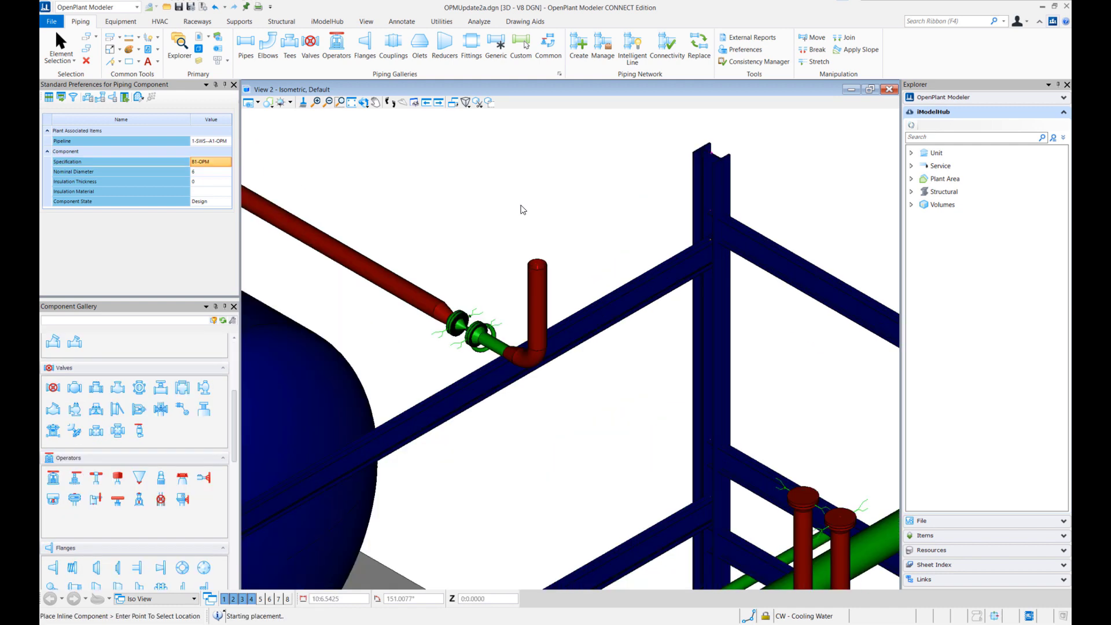
{"action": "left_click", "coordinate": [227, 164]}
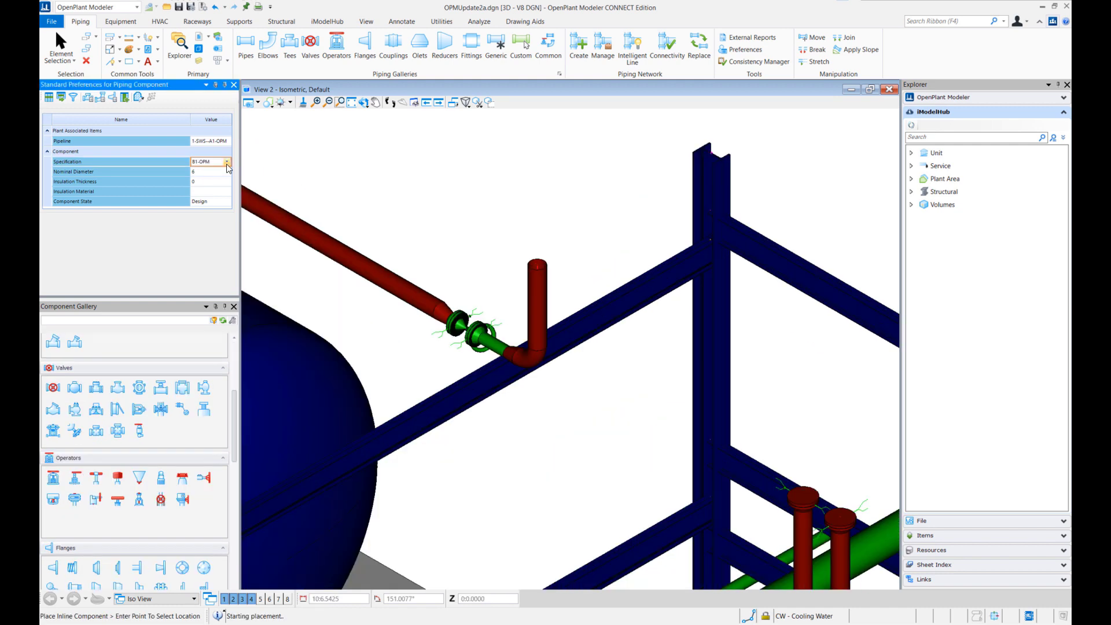
{"action": "left_click", "coordinate": [227, 164]}
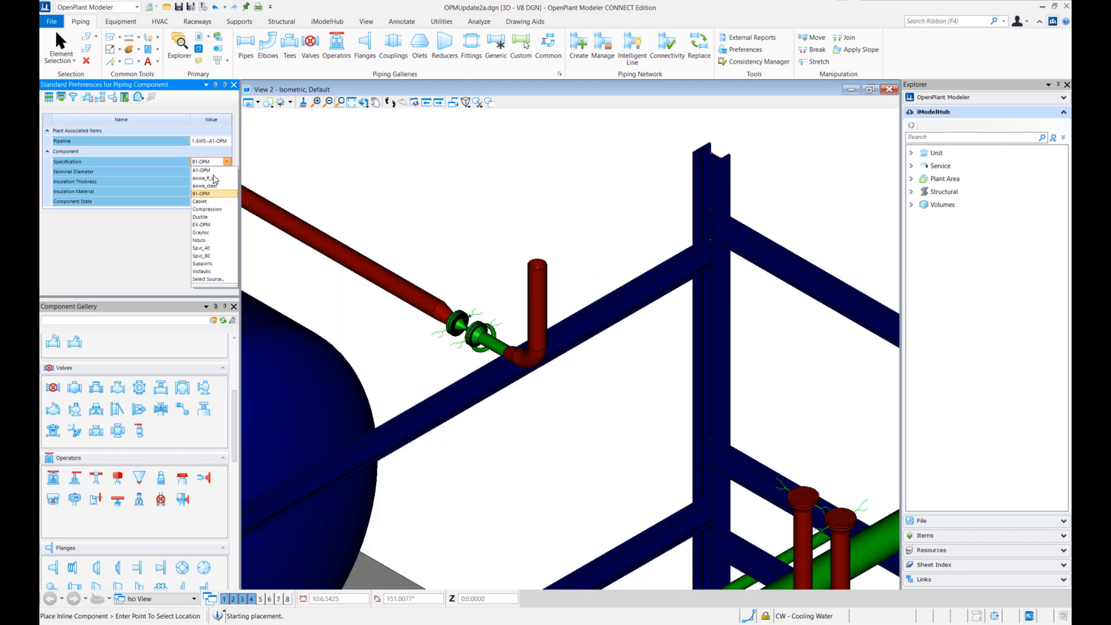
{"action": "left_click", "coordinate": [505, 285]}
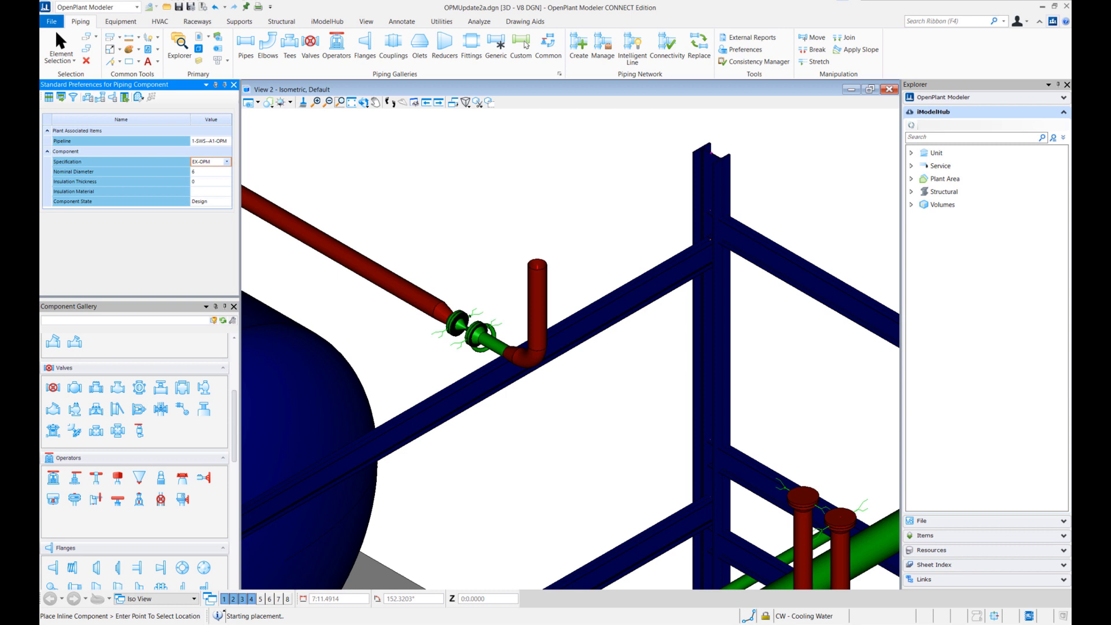
Step: Choose the 6-inch CL150 weld neck flange from the Weld Neck Flange list
{"action": "left_click", "coordinate": [72, 568]}
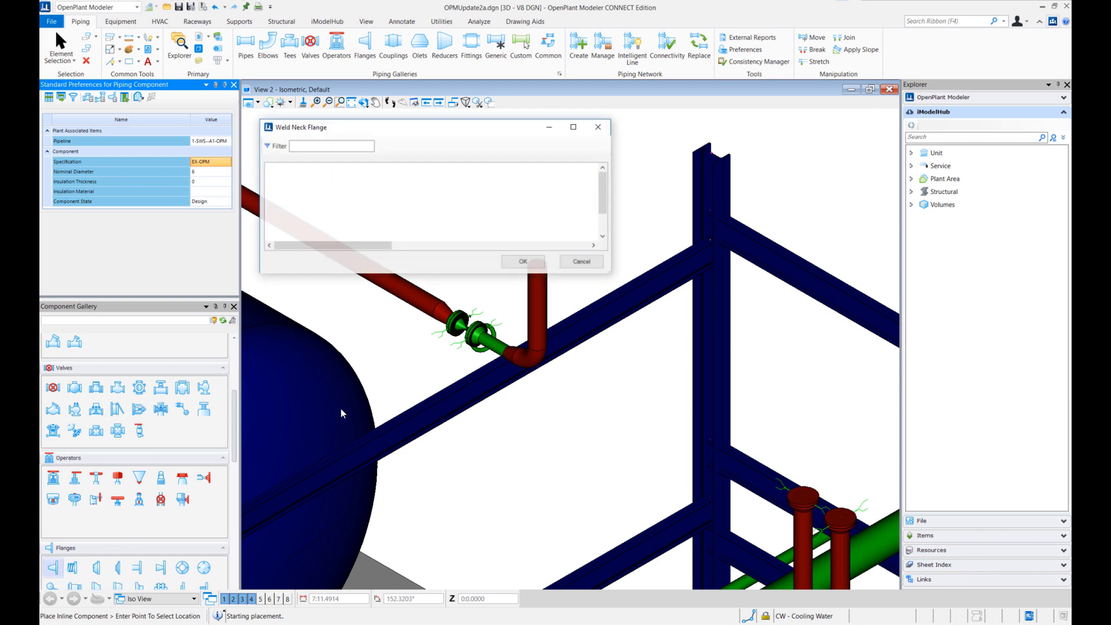
{"action": "left_click_drag", "start_coordinate": [384, 246], "coordinate": [421, 250]}
{"action": "left_click_drag", "start_coordinate": [603, 196], "coordinate": [612, 214]}
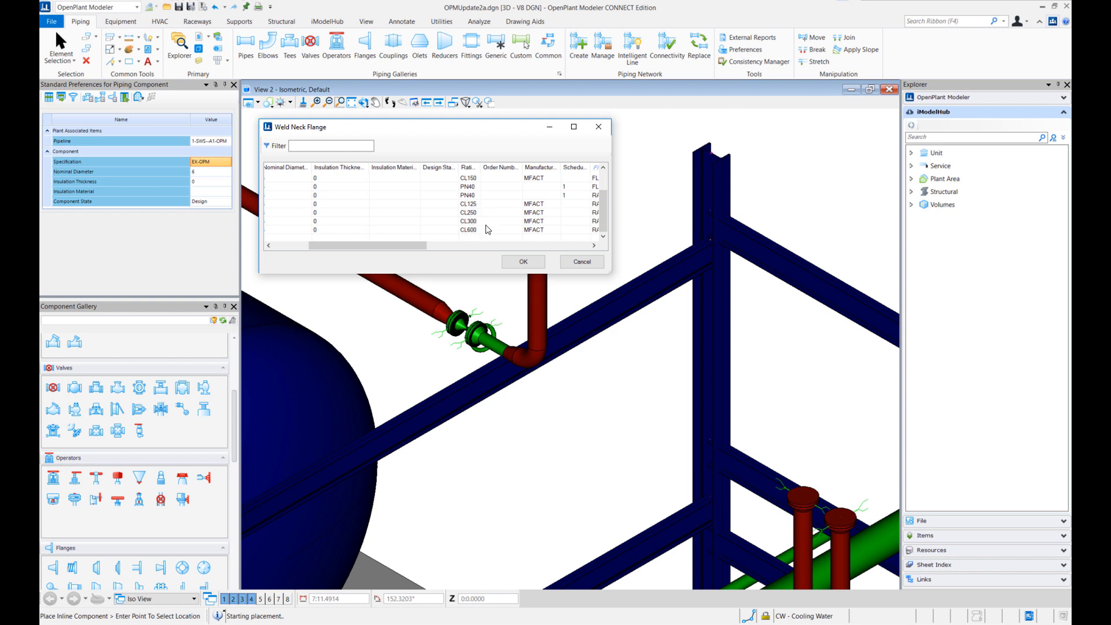
{"action": "left_click_drag", "start_coordinate": [602, 204], "coordinate": [608, 189]}
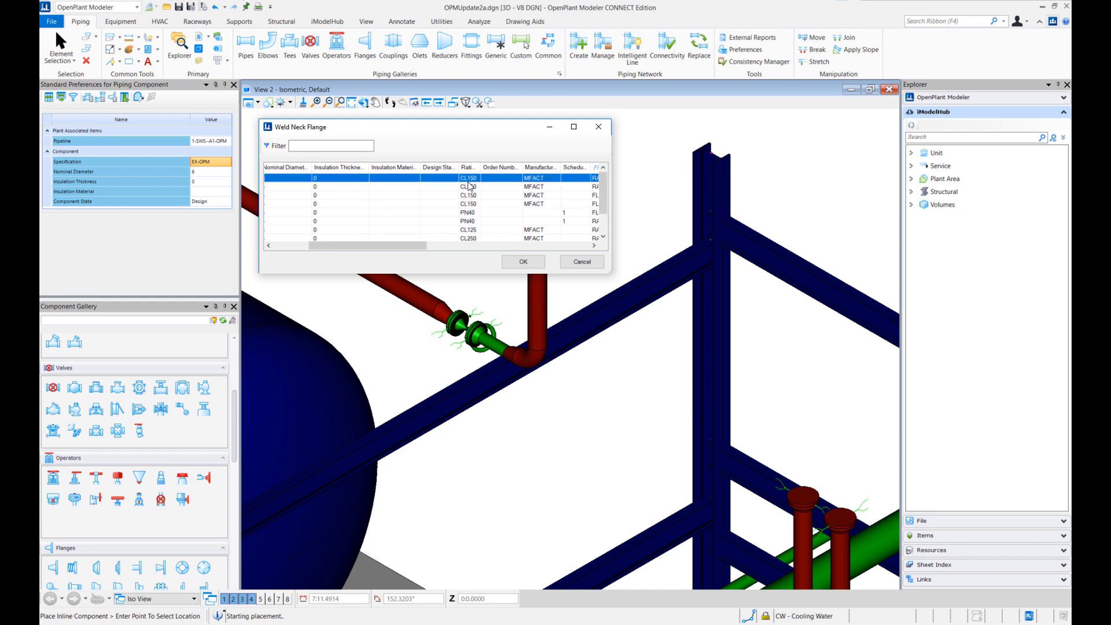
{"action": "key", "text": "Return"}
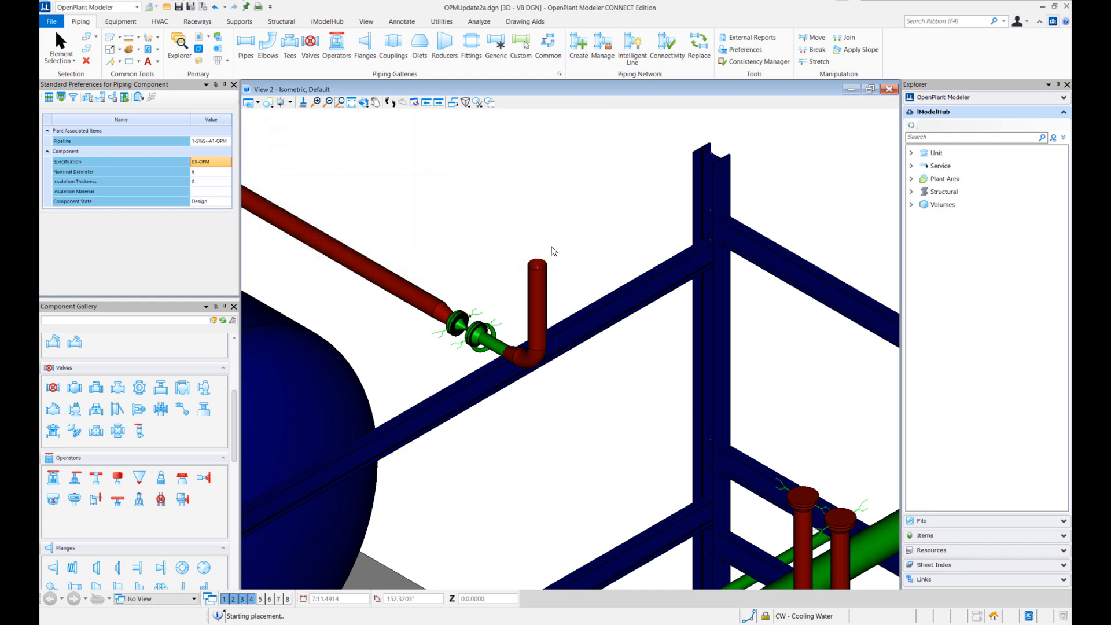
Step: Place the CL150 weld neck flange on the vertical pipe's open end
{"action": "middle_click_drag", "start_coordinate": [547, 253], "coordinate": [489, 167]}
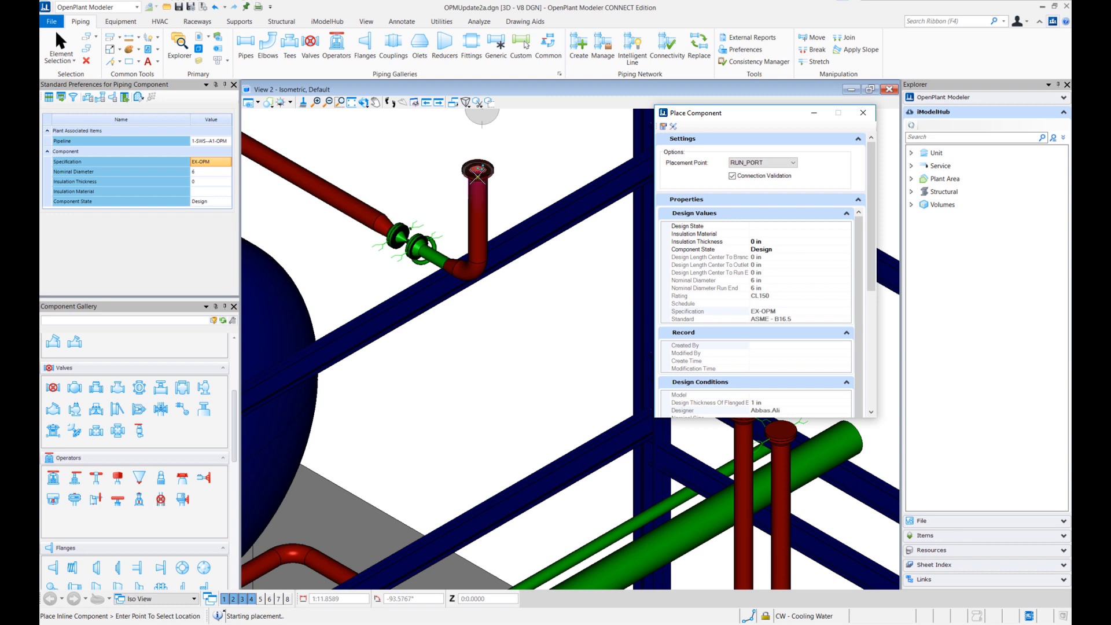
{"action": "left_click", "coordinate": [478, 177]}
{"action": "key", "text": "Escape"}
{"action": "scroll", "coordinate": [542, 284], "scroll_direction": "up", "scroll_amount": 3}
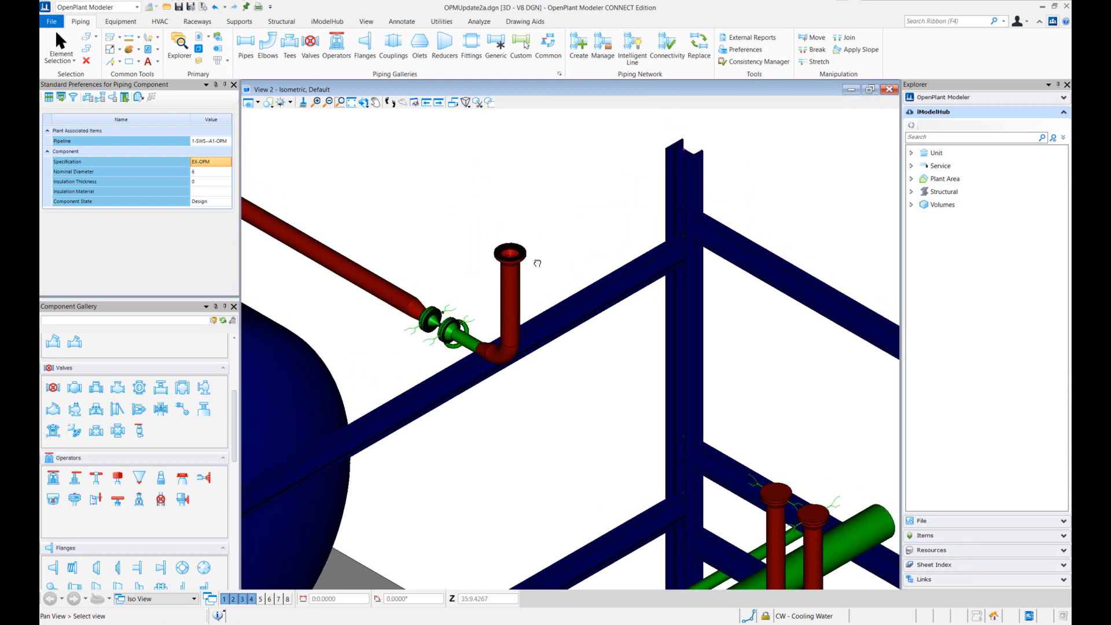
{"action": "scroll", "coordinate": [523, 274], "scroll_direction": "up", "scroll_amount": 2}
{"action": "scroll", "coordinate": [510, 285], "scroll_direction": "up", "scroll_amount": 2}
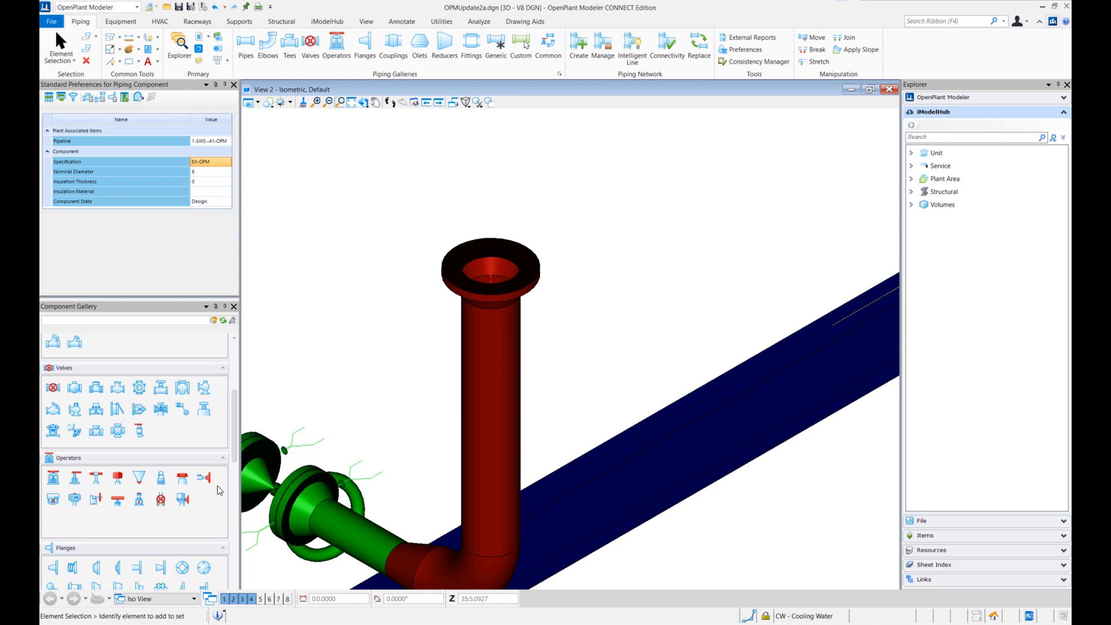
Step: Mate a CL125 weld neck flange with a gasket onto the riser's top flange
{"action": "left_click", "coordinate": [52, 569]}
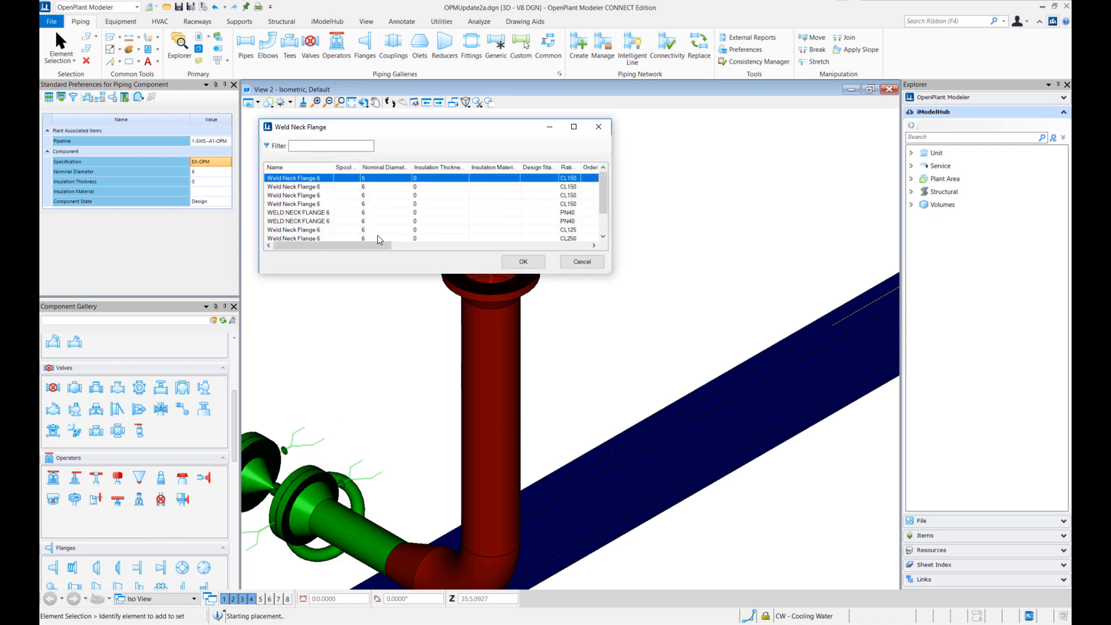
{"action": "left_click_drag", "start_coordinate": [375, 246], "coordinate": [425, 251]}
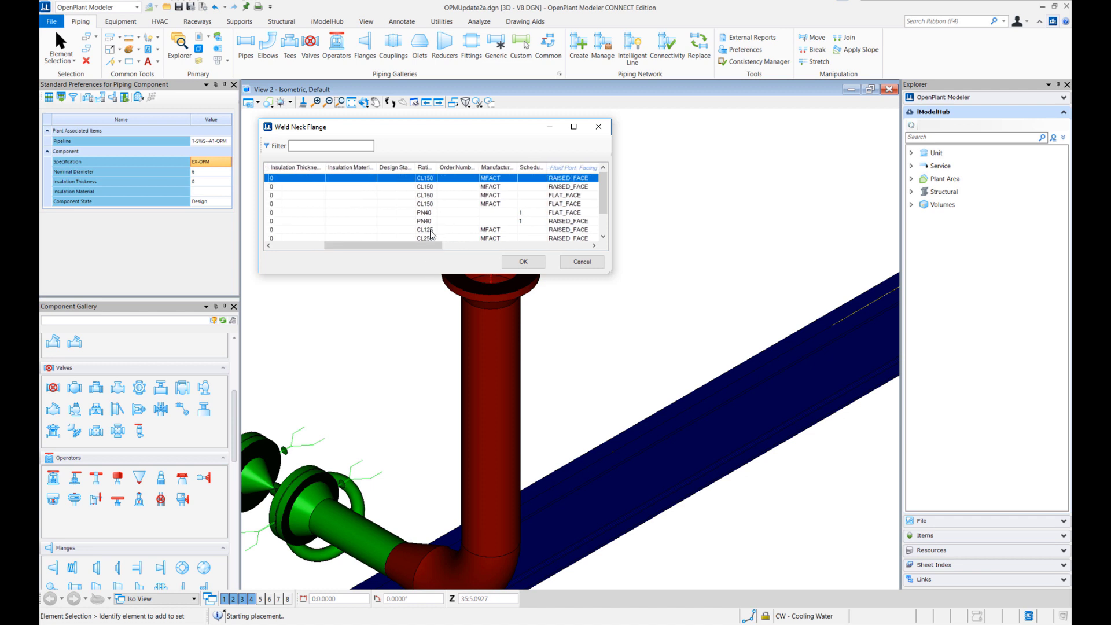
{"action": "double_click", "coordinate": [430, 231]}
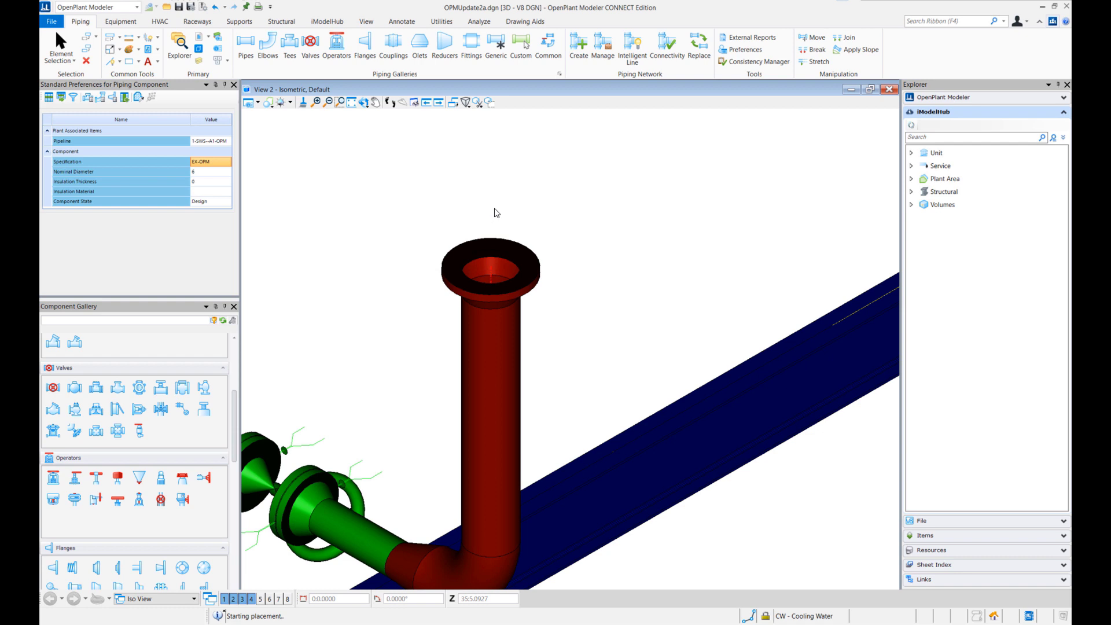
{"action": "left_click", "coordinate": [489, 251]}
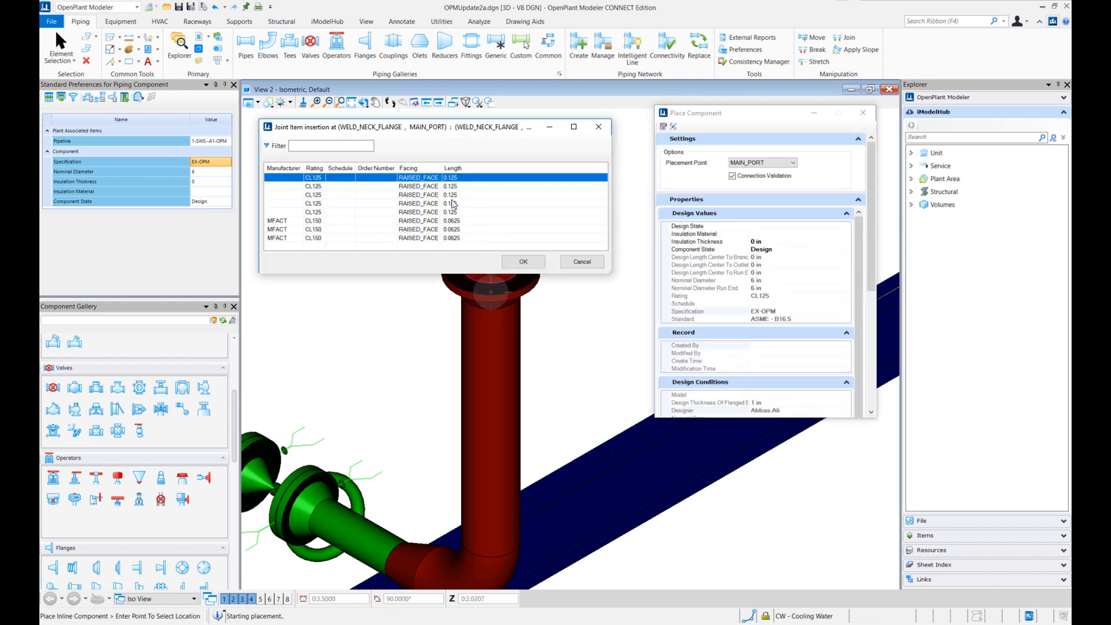
{"action": "double_click", "coordinate": [419, 203]}
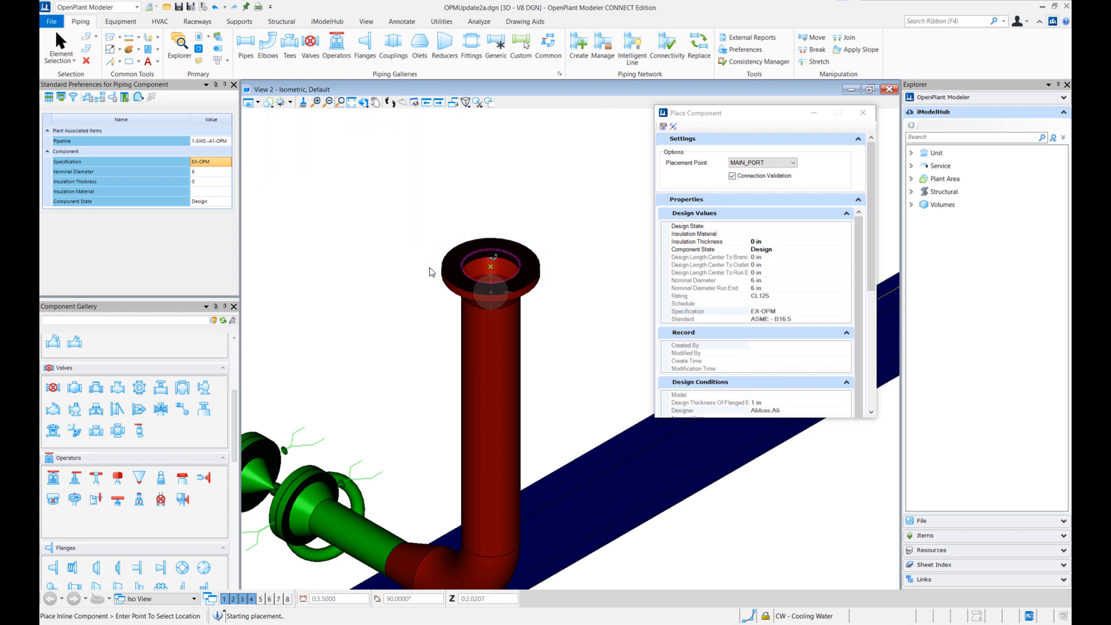
{"action": "double_click", "coordinate": [385, 211]}
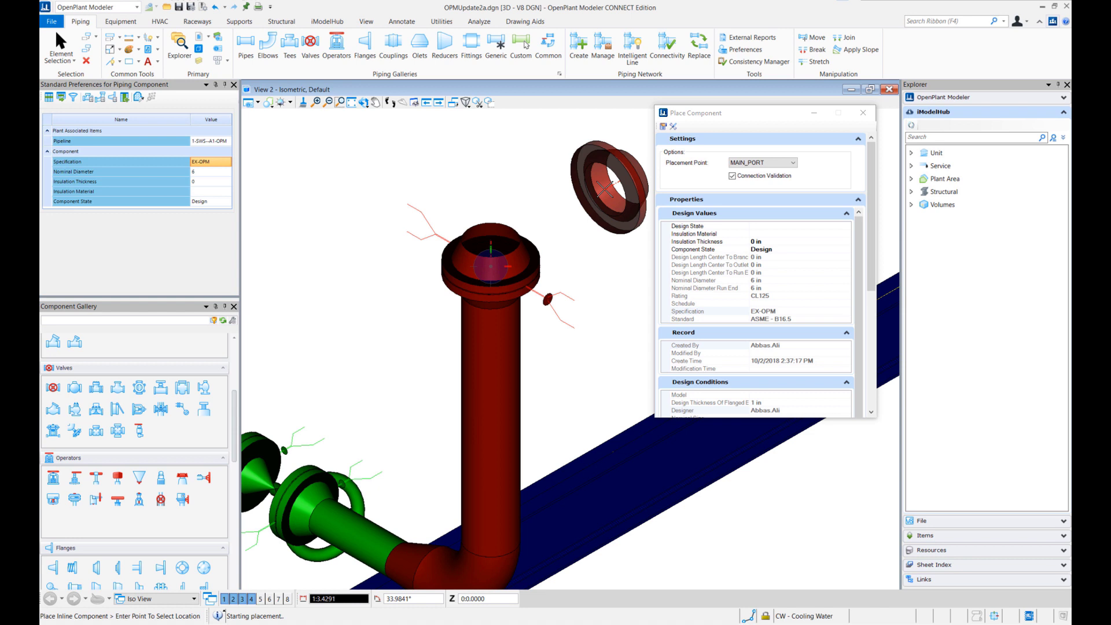
{"action": "key", "text": "Escape"}
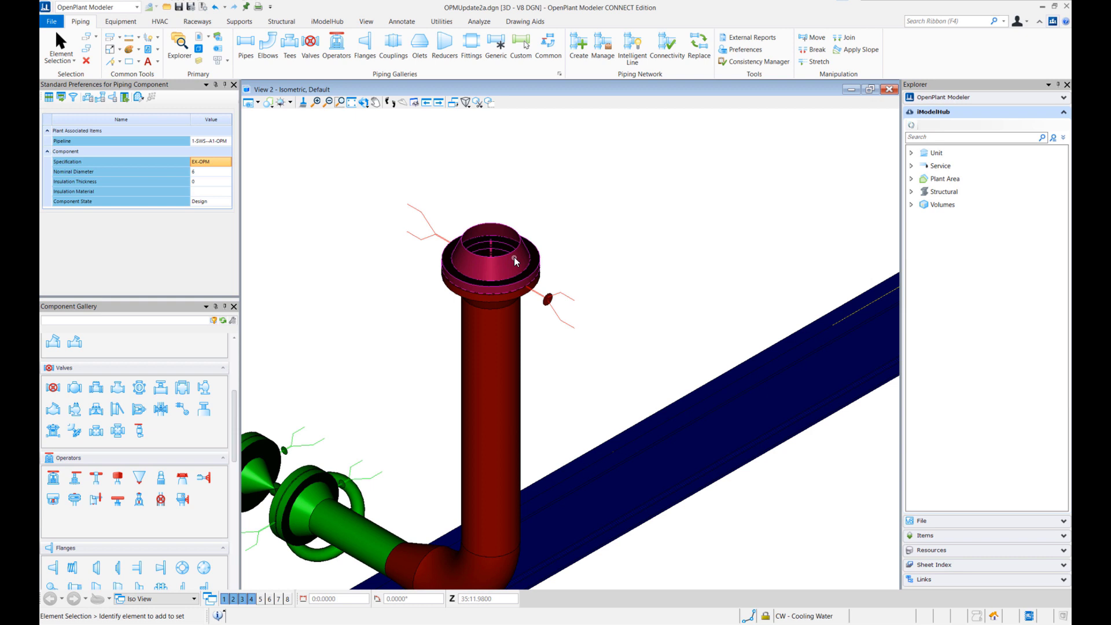
Step: Try attaching a CL250 weld neck flange to the pipe-top flange
{"action": "left_click", "coordinate": [491, 287]}
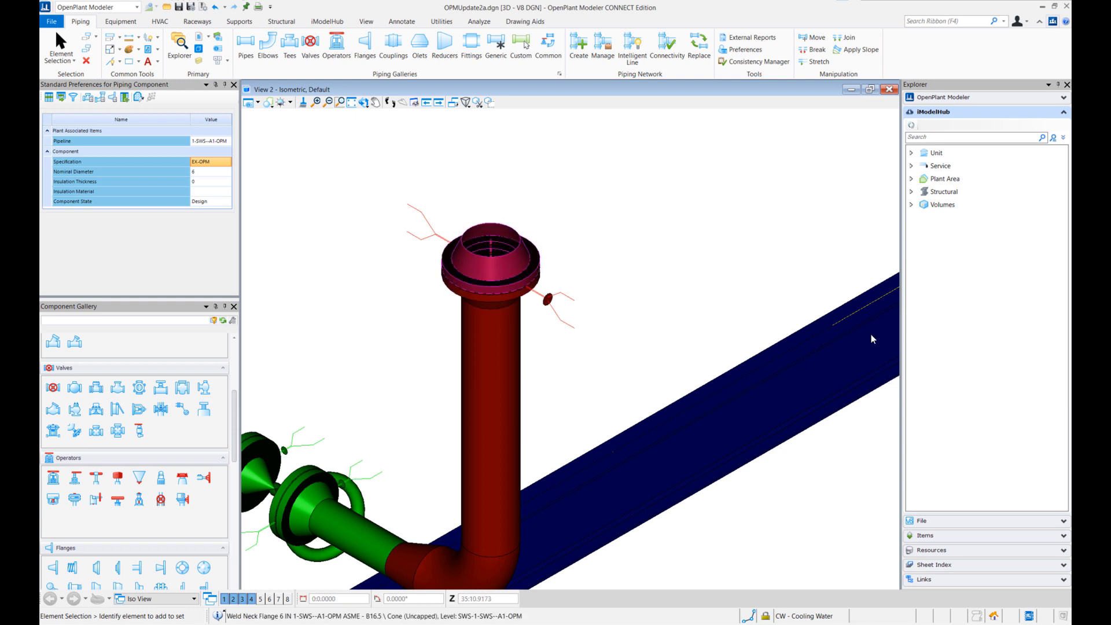
{"action": "left_click", "coordinate": [563, 260]}
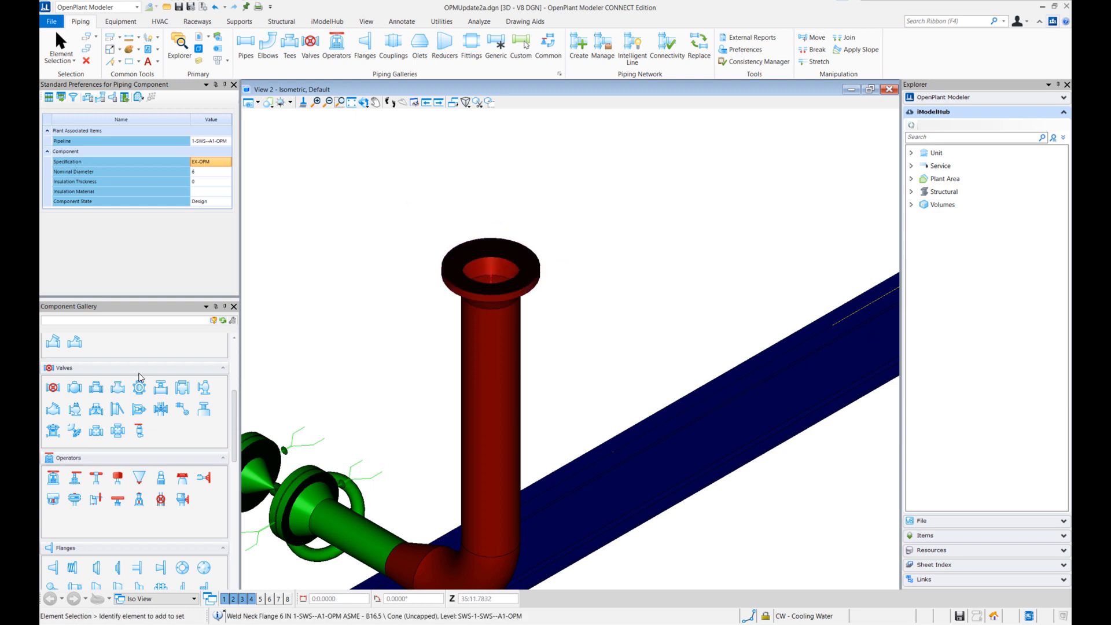
{"action": "left_click", "coordinate": [53, 567]}
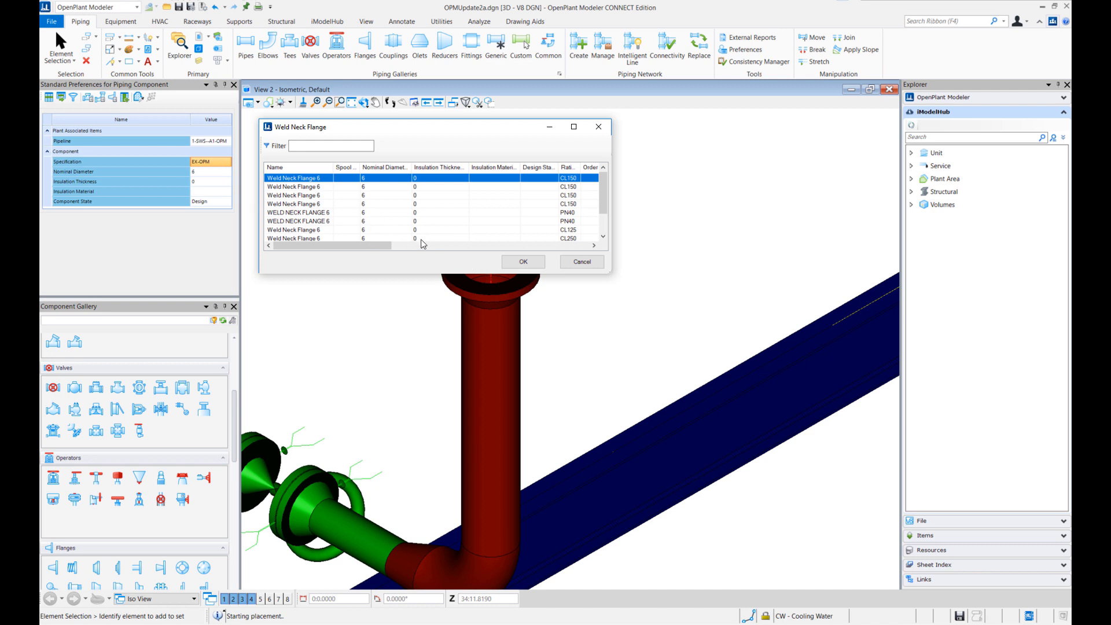
{"action": "scroll", "coordinate": [518, 208], "scroll_direction": "down", "scroll_amount": 1}
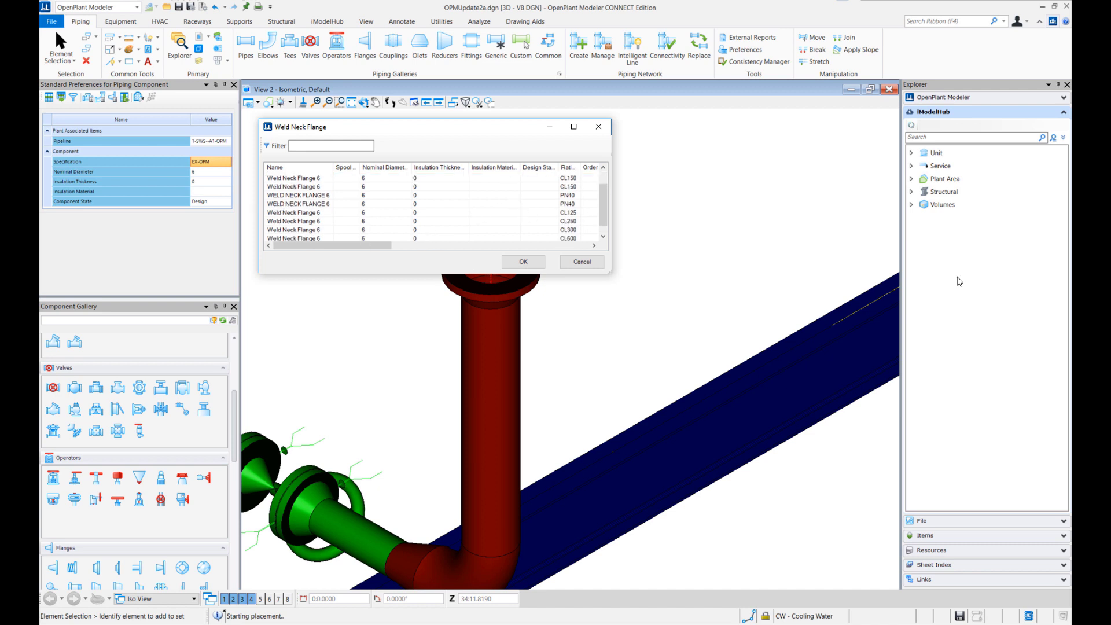
{"action": "double_click", "coordinate": [565, 221]}
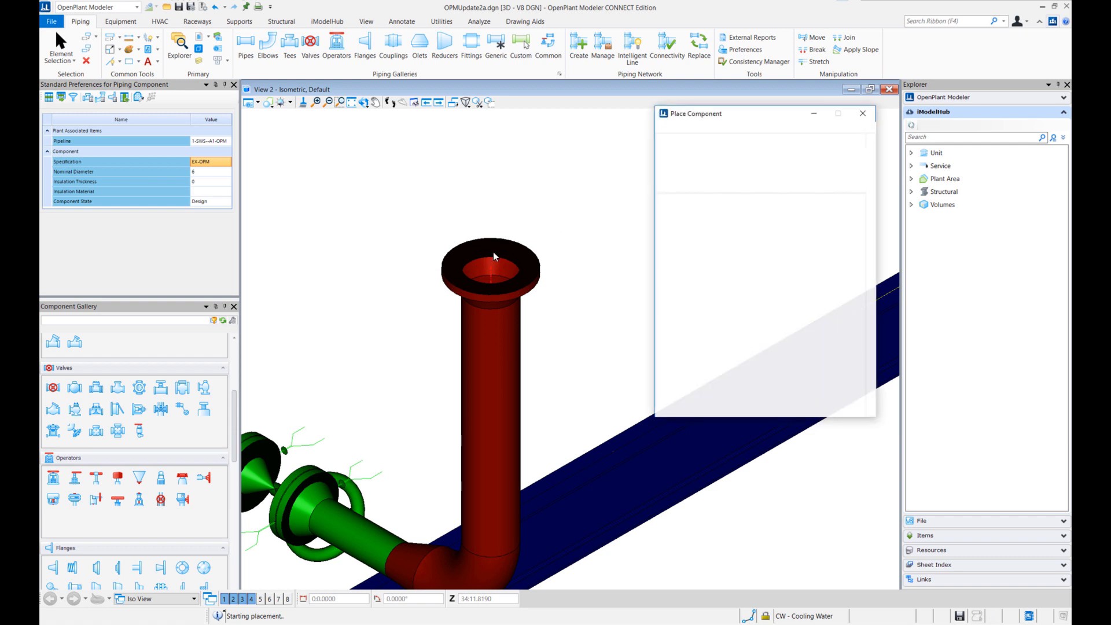
{"action": "left_click", "coordinate": [491, 263]}
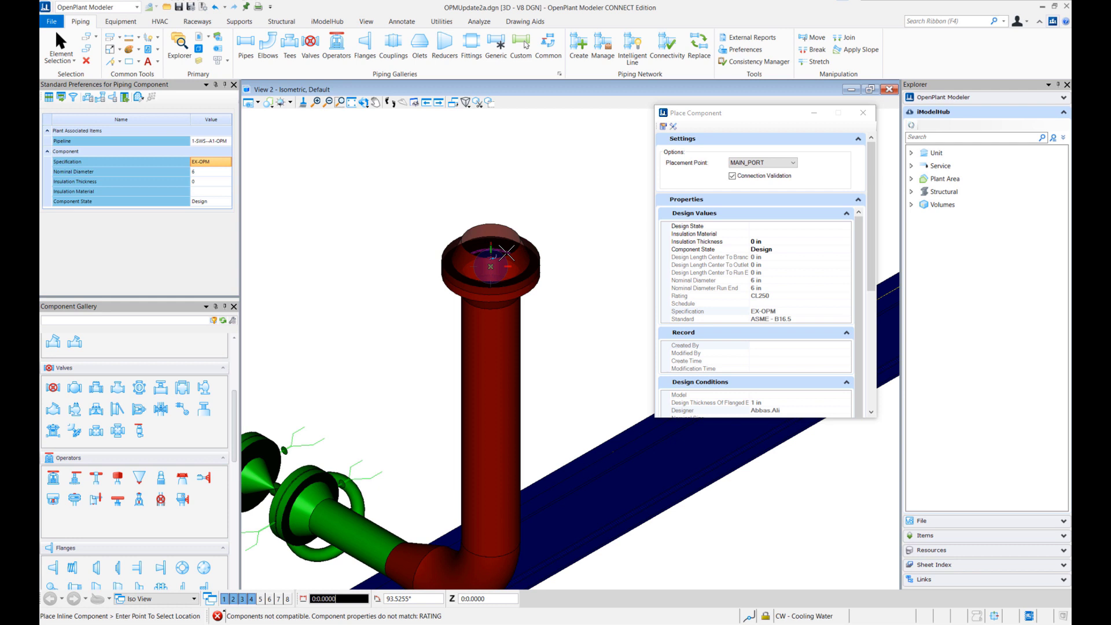
Step: Toggle the attachment port between RUN_PORT and MAIN_PORT, then cancel the placement
{"action": "key", "text": "space"}
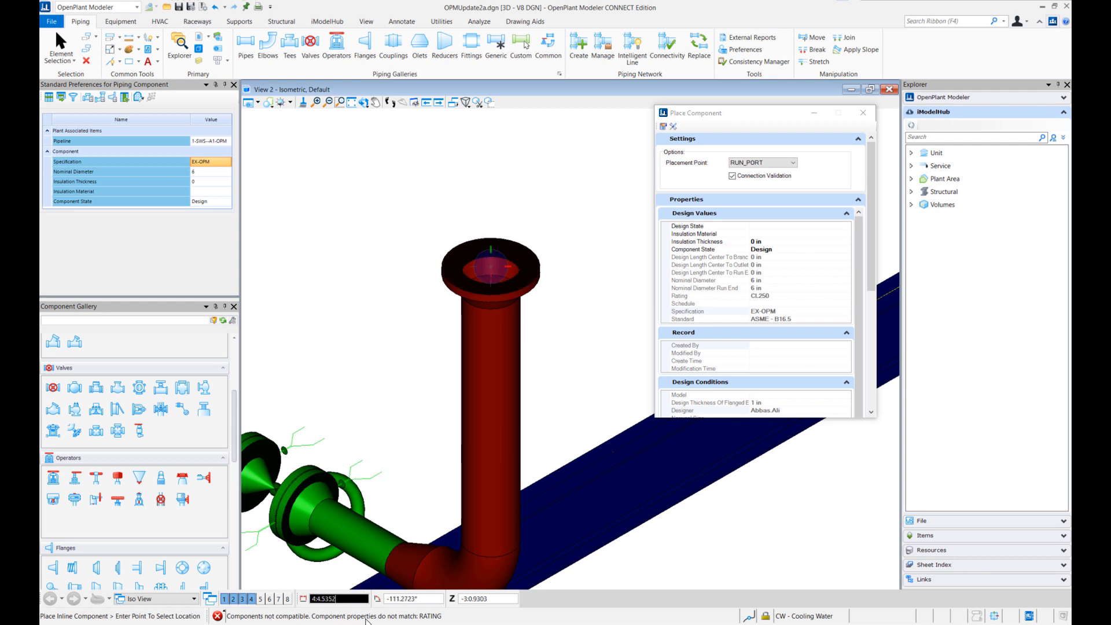
{"action": "key", "text": "space"}
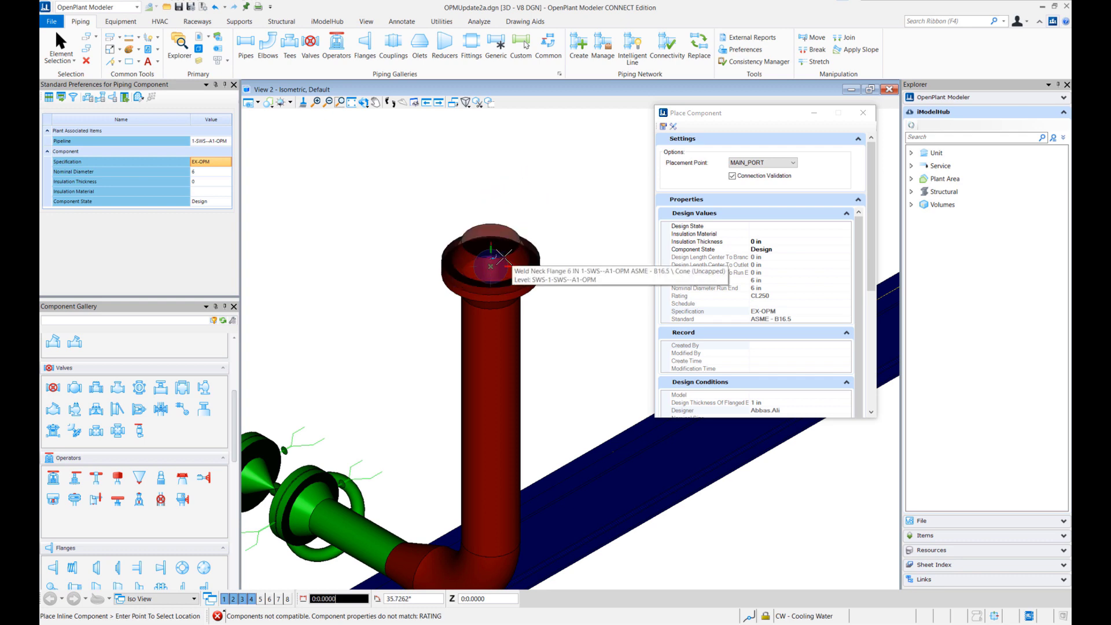
{"action": "left_click", "coordinate": [862, 113]}
{"action": "key", "text": "Escape"}
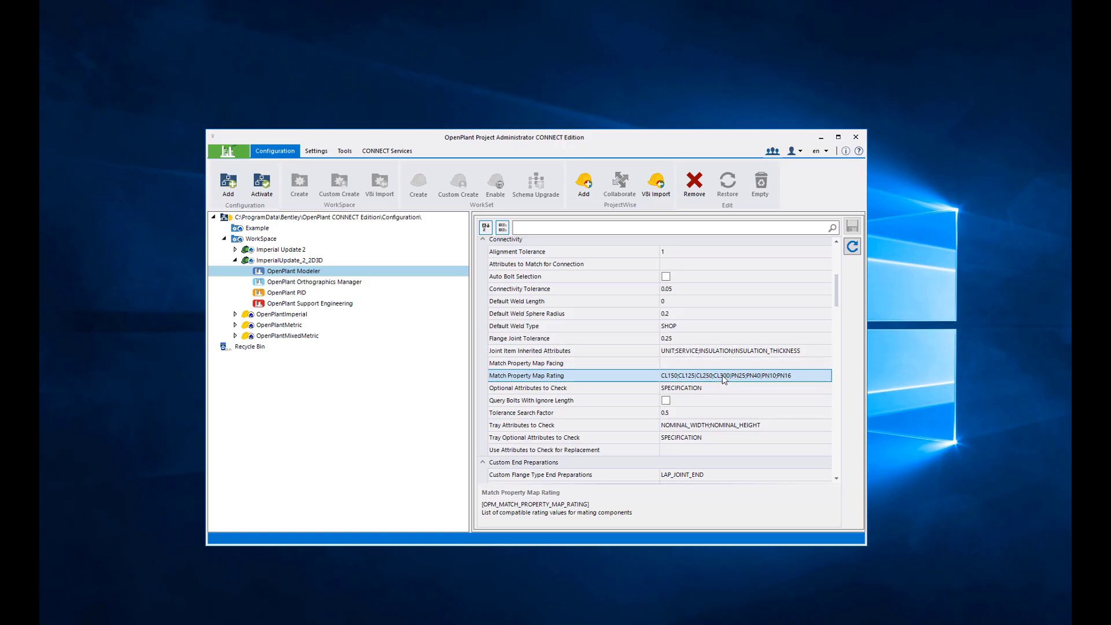
Step: In the rating List of Values, move CL125 to its own line, add CL250, and confirm
{"action": "left_click", "coordinate": [750, 380]}
{"action": "left_click", "coordinate": [825, 375]}
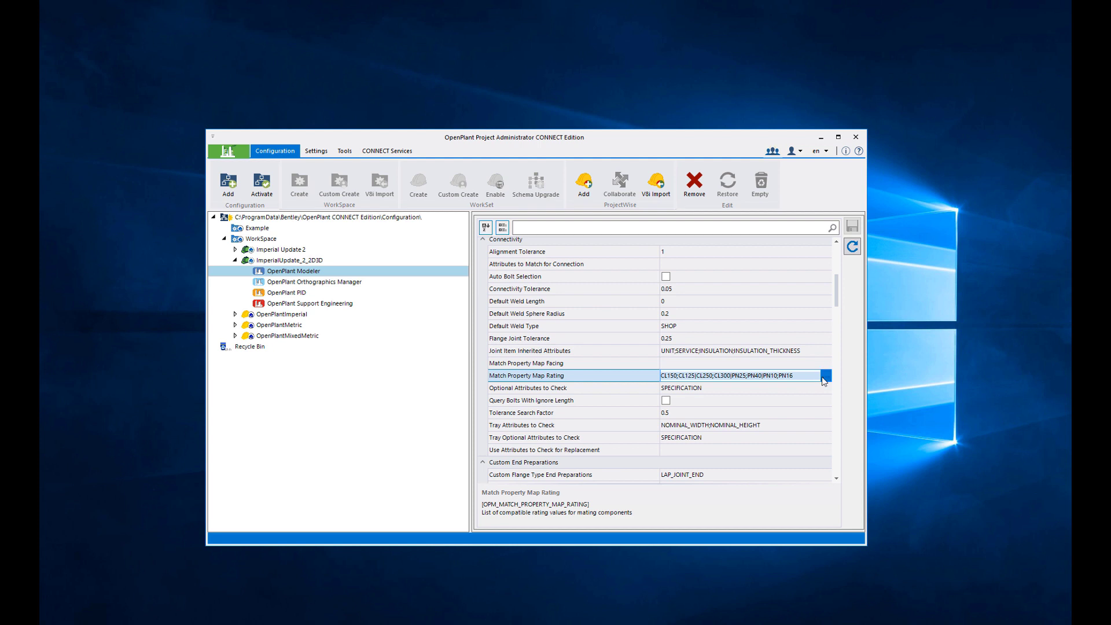
{"action": "left_click", "coordinate": [430, 283]}
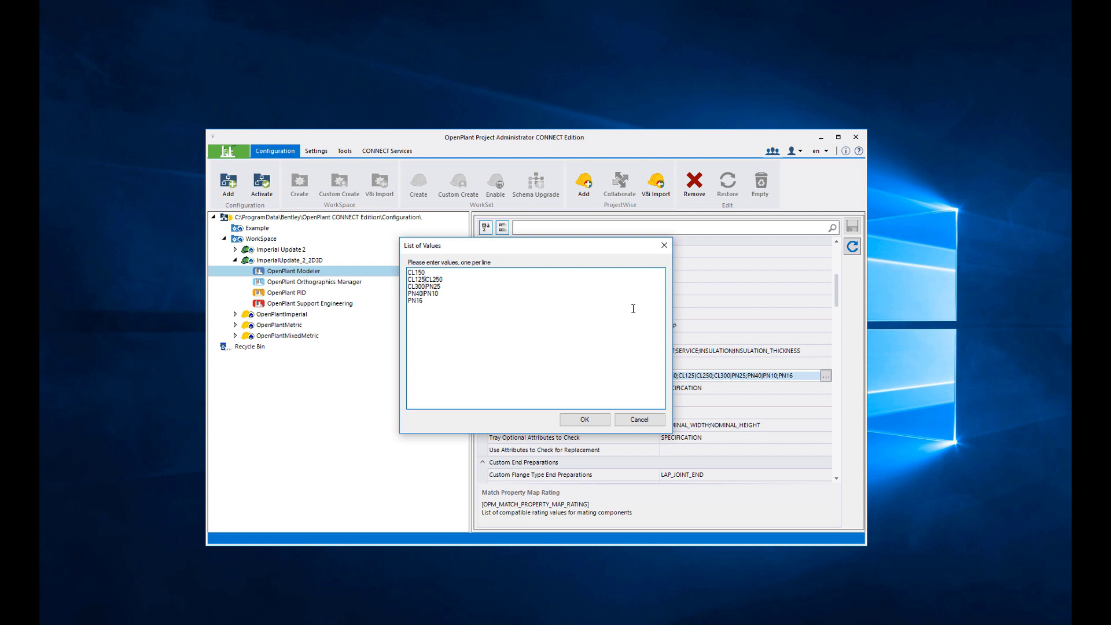
{"action": "key", "text": "Return"}
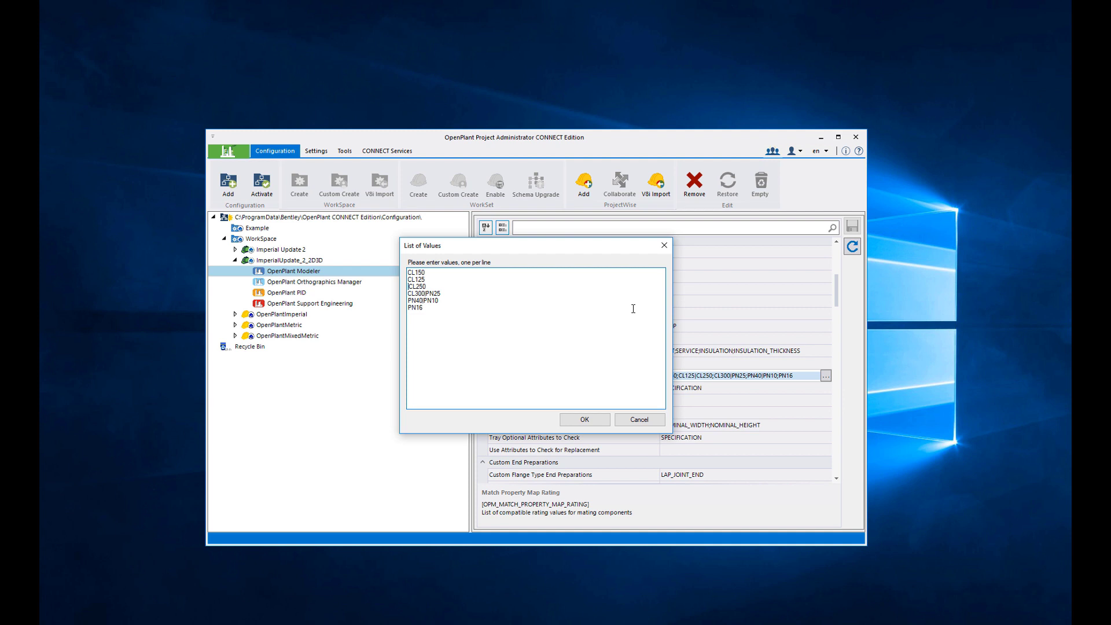
{"action": "type", "text": "CL250"}
{"action": "left_click", "coordinate": [588, 421]}
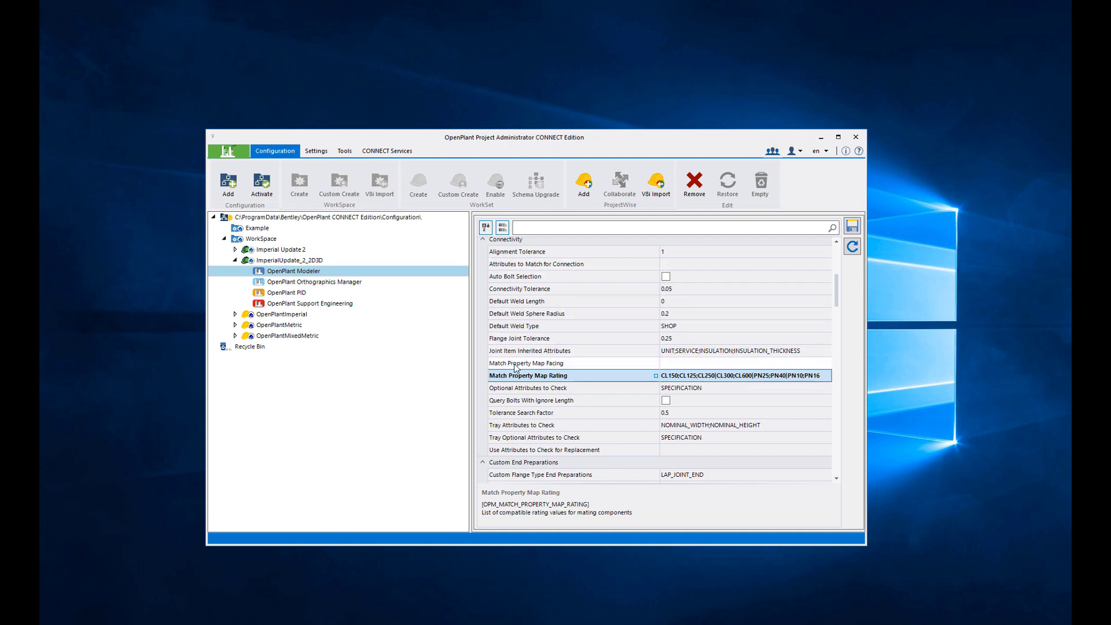
Step: Save the configuration and verify the updated Match Property Map Rating value
{"action": "left_click", "coordinate": [851, 228]}
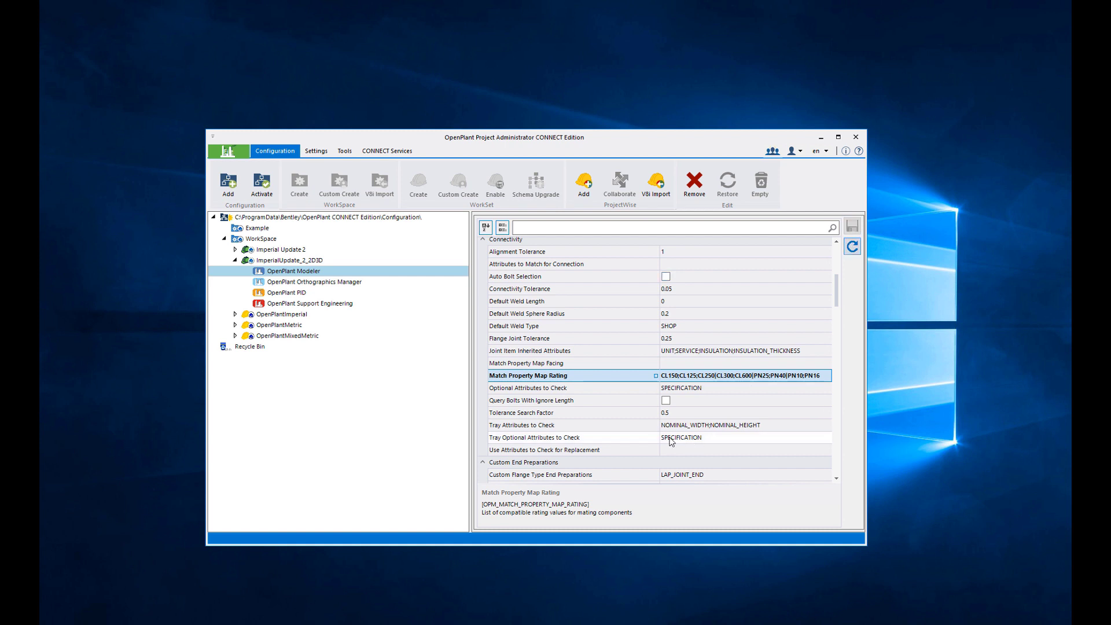
{"action": "left_click", "coordinate": [717, 388]}
{"action": "left_click", "coordinate": [717, 379]}
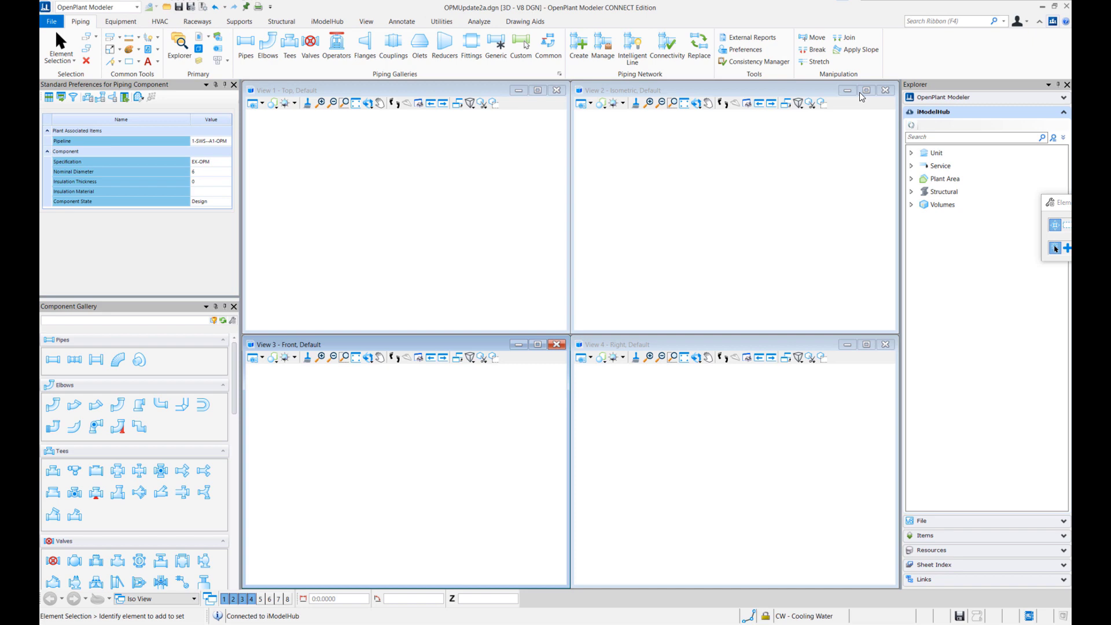
Step: Maximize and fit the isometric view, then bring up the 6-inch Weld Neck Flange catalog
{"action": "left_click", "coordinate": [868, 88]}
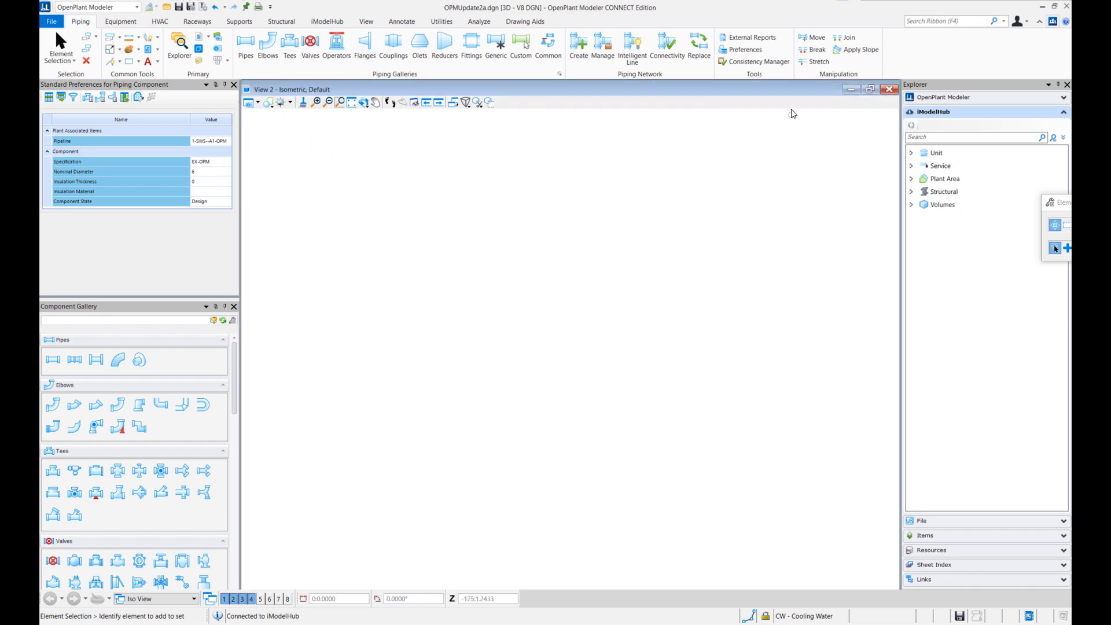
{"action": "left_click", "coordinate": [351, 102]}
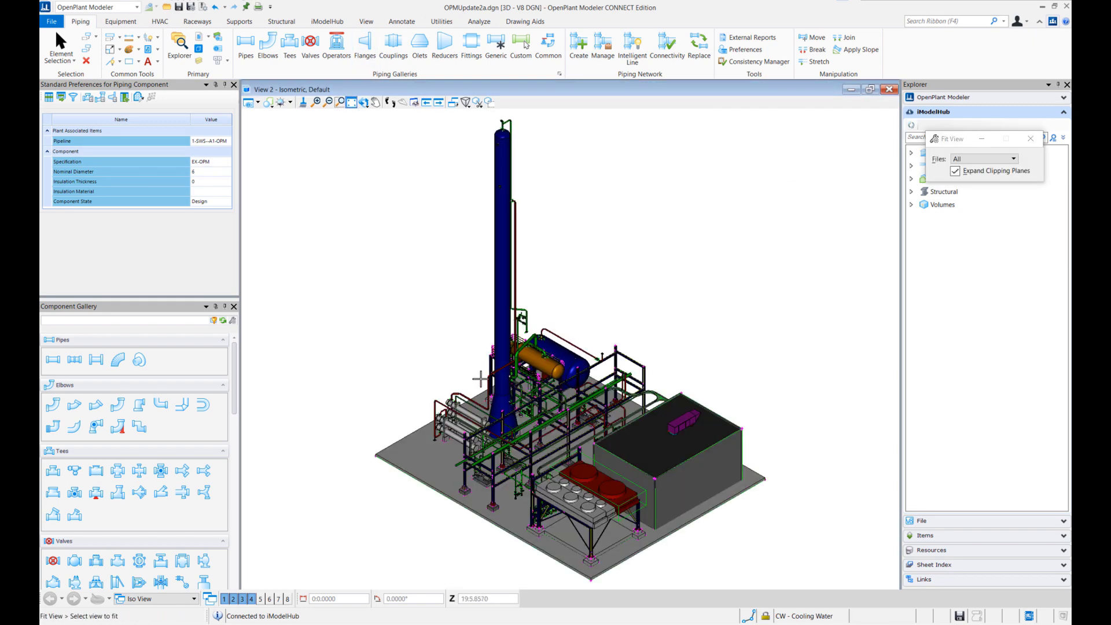
{"action": "scroll", "coordinate": [614, 359], "scroll_direction": "up", "scroll_amount": 6}
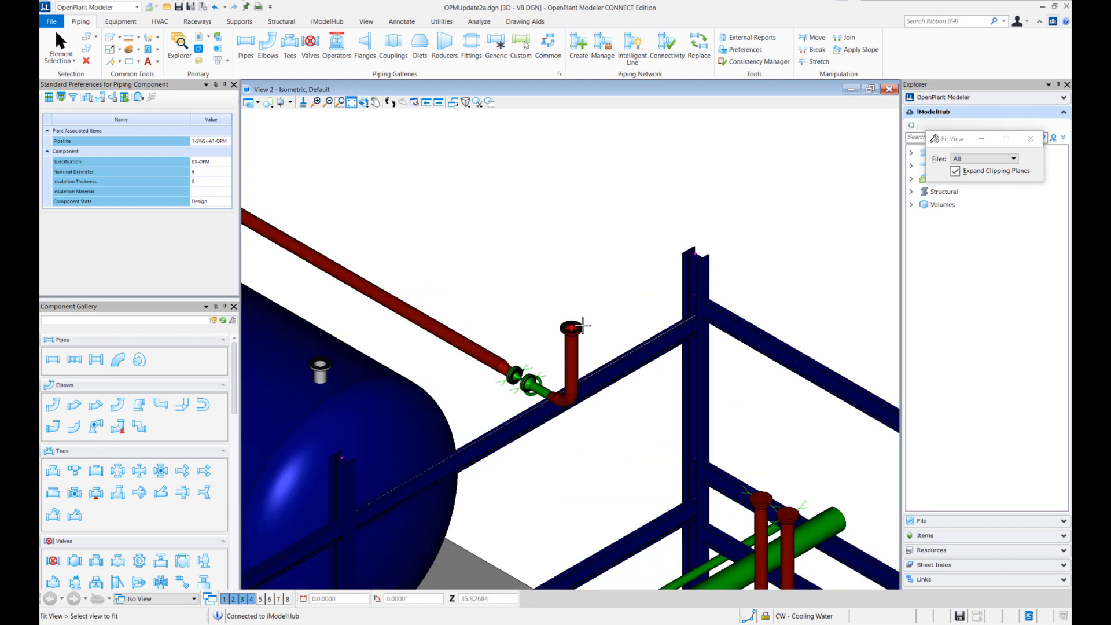
{"action": "scroll", "coordinate": [559, 324], "scroll_direction": "up", "scroll_amount": 2}
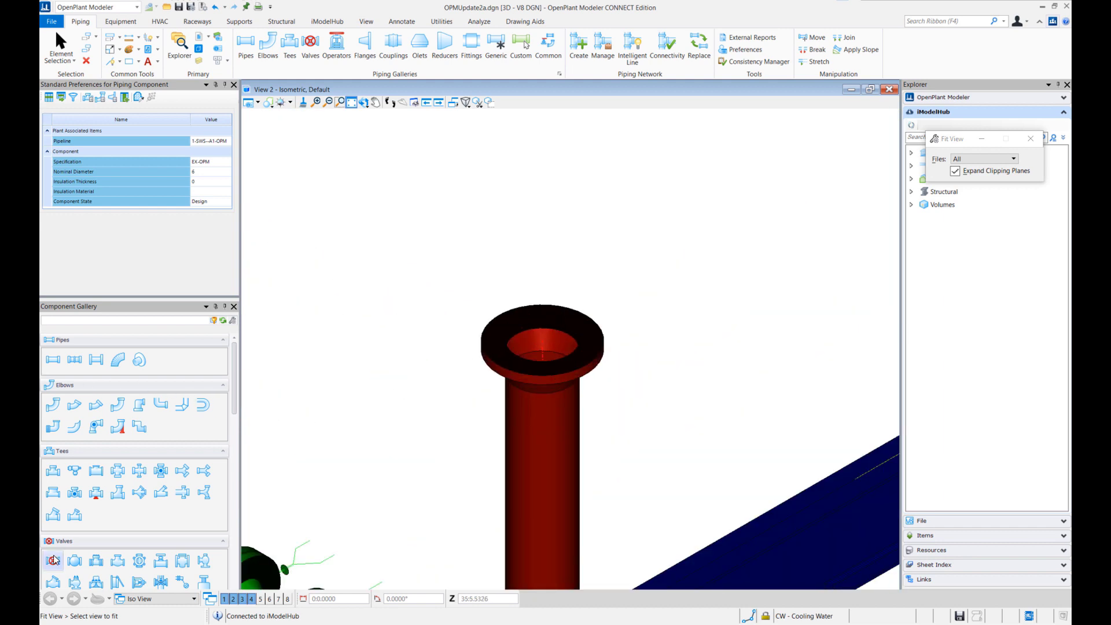
{"action": "scroll", "coordinate": [155, 494], "scroll_direction": "down", "scroll_amount": 5}
{"action": "scroll", "coordinate": [155, 495], "scroll_direction": "down", "scroll_amount": 2}
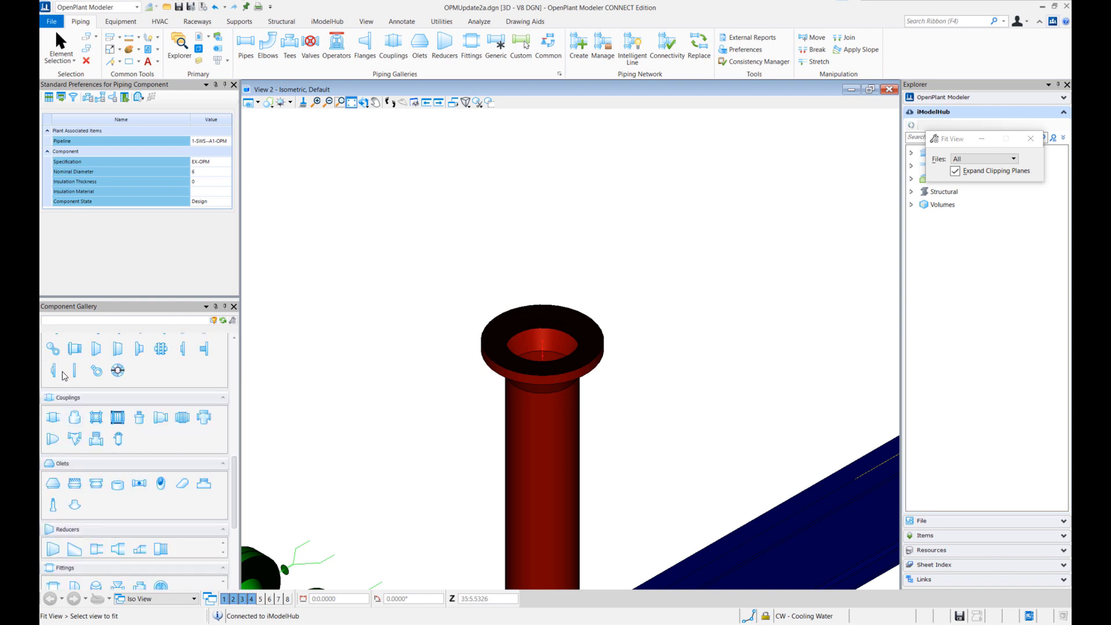
{"action": "scroll", "coordinate": [64, 467], "scroll_direction": "down", "scroll_amount": 2}
{"action": "scroll", "coordinate": [65, 467], "scroll_direction": "up", "scroll_amount": 1}
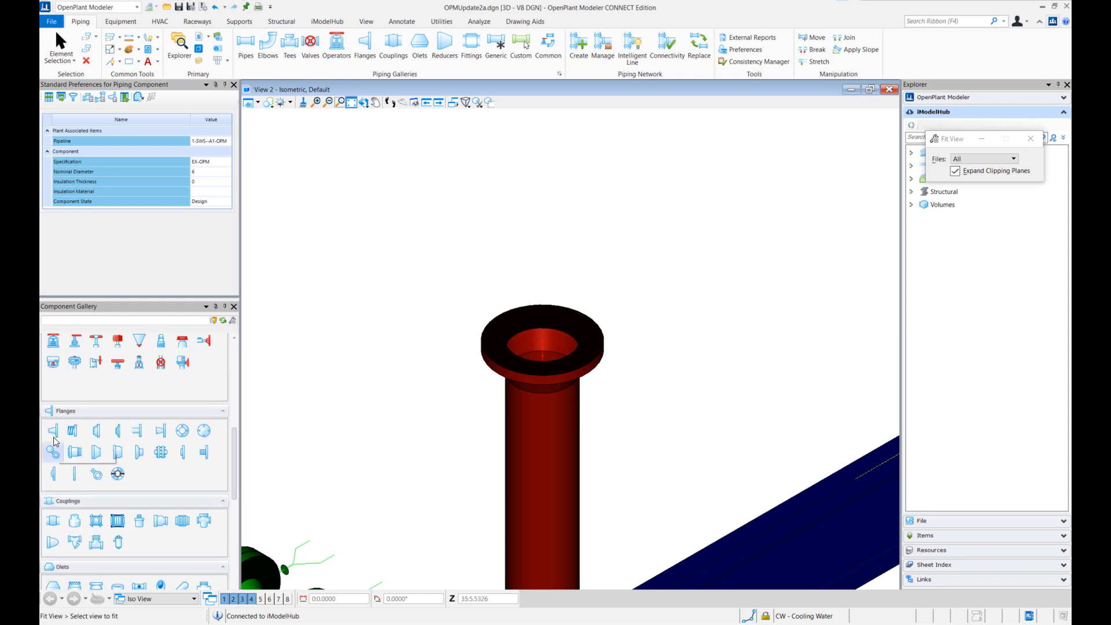
{"action": "left_click", "coordinate": [52, 430]}
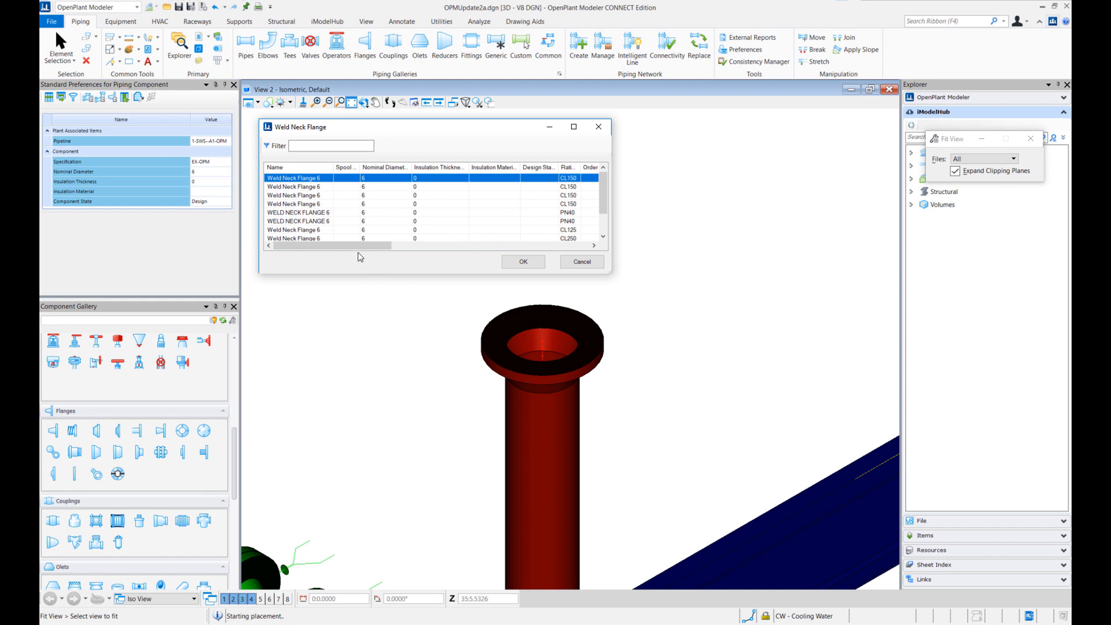
Step: Place the CL250 6-inch weld neck flange on the open pipe end with the third gasket and a bolt set
{"action": "left_click_drag", "start_coordinate": [369, 245], "coordinate": [438, 255]}
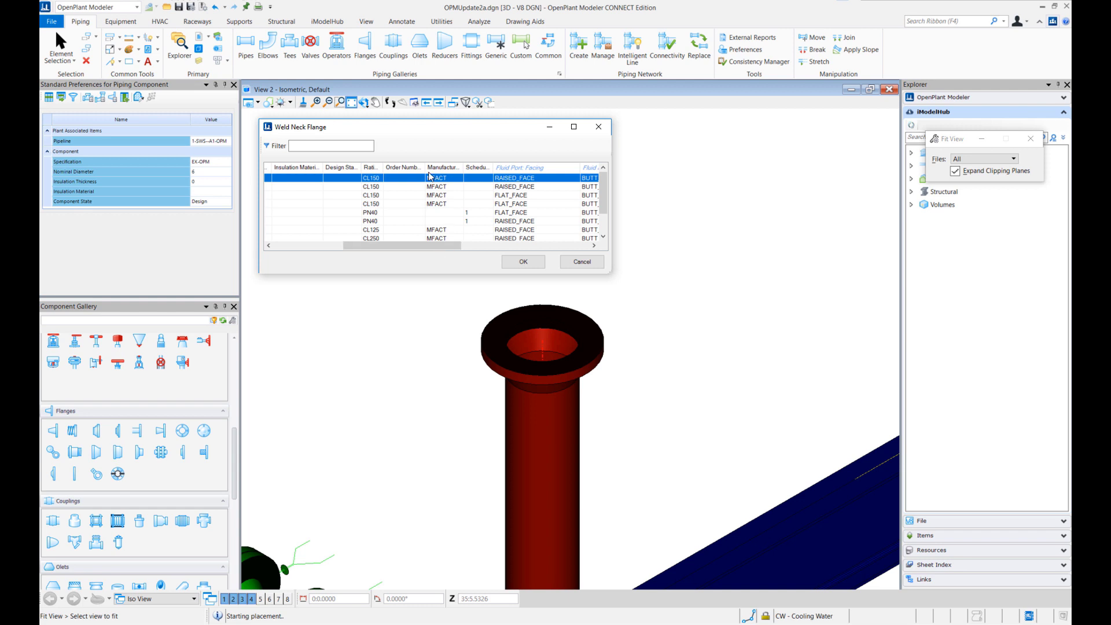
{"action": "left_click_drag", "start_coordinate": [385, 168], "coordinate": [393, 168]}
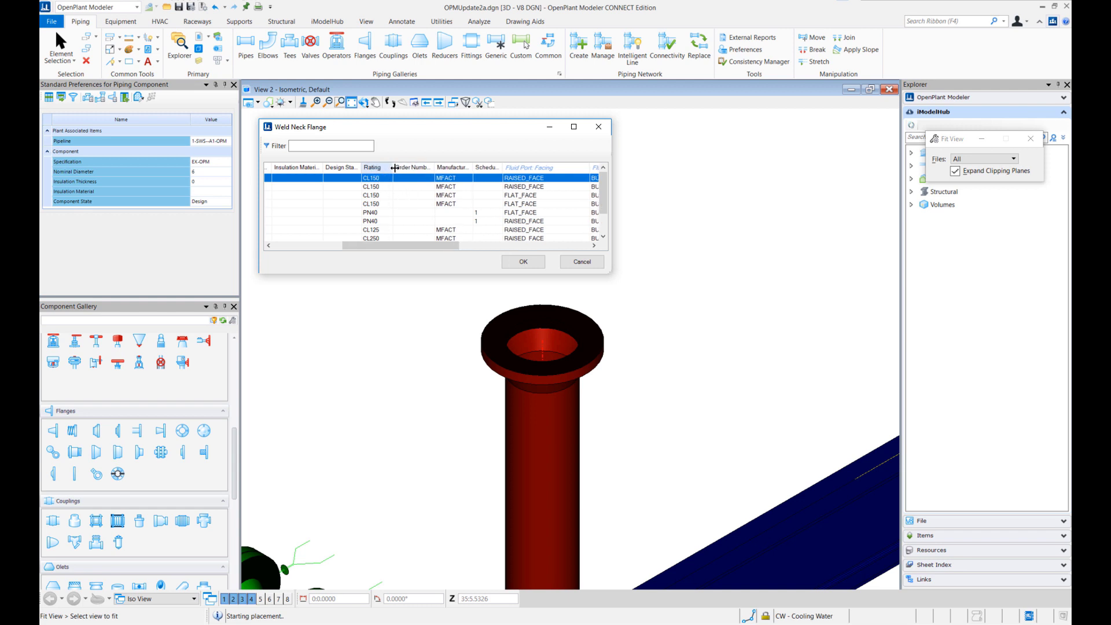
{"action": "double_click", "coordinate": [376, 239]}
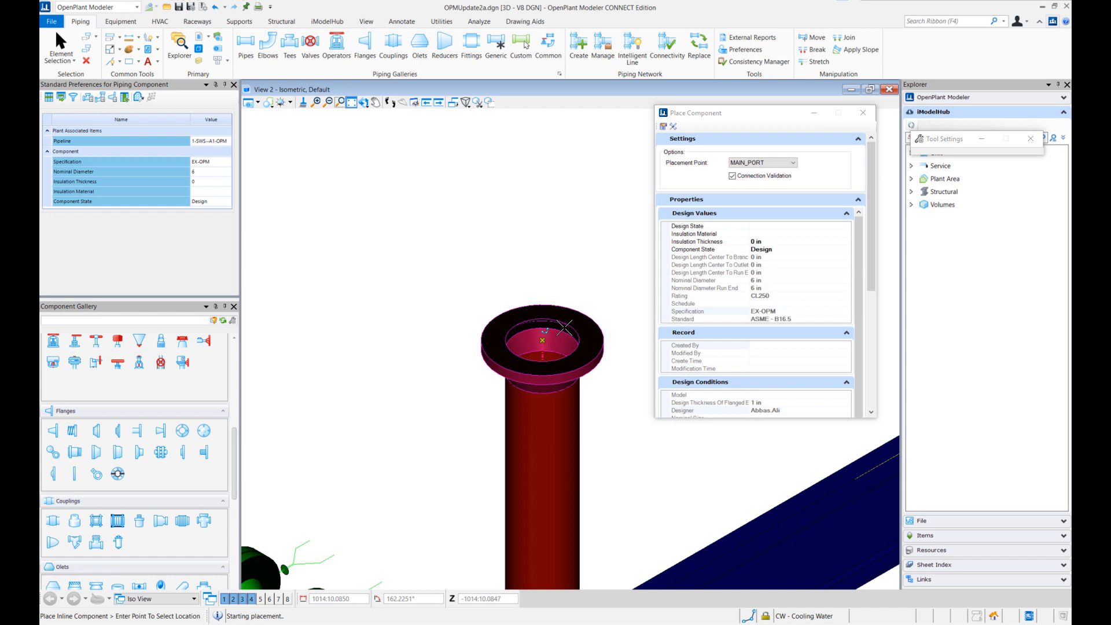
{"action": "left_click", "coordinate": [564, 328]}
{"action": "left_click", "coordinate": [462, 195]}
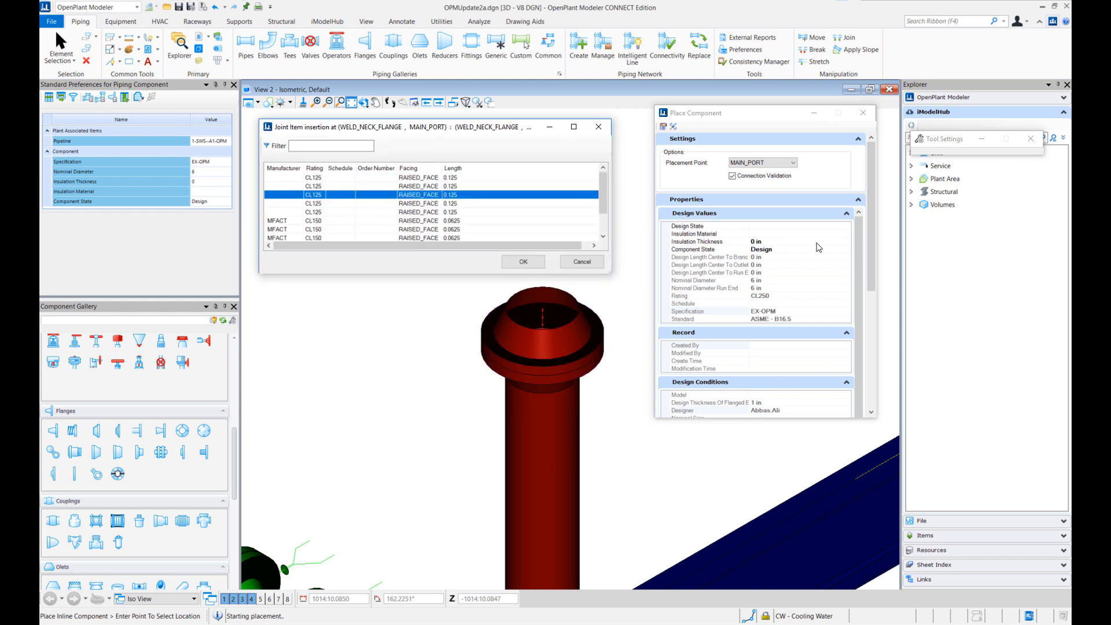
{"action": "left_click", "coordinate": [523, 262]}
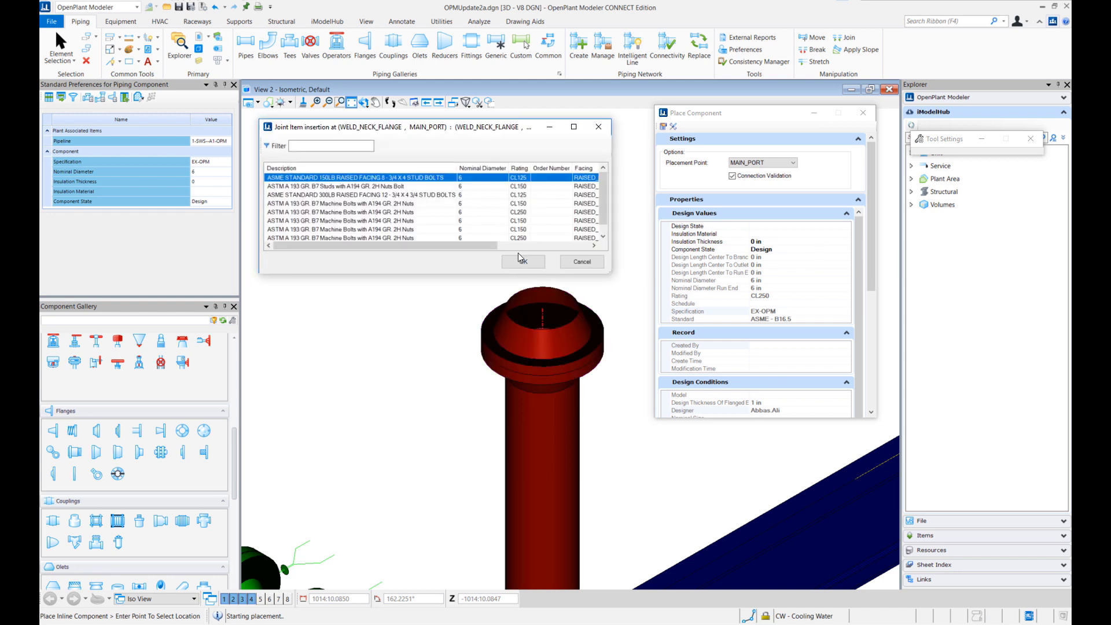
{"action": "double_click", "coordinate": [509, 195]}
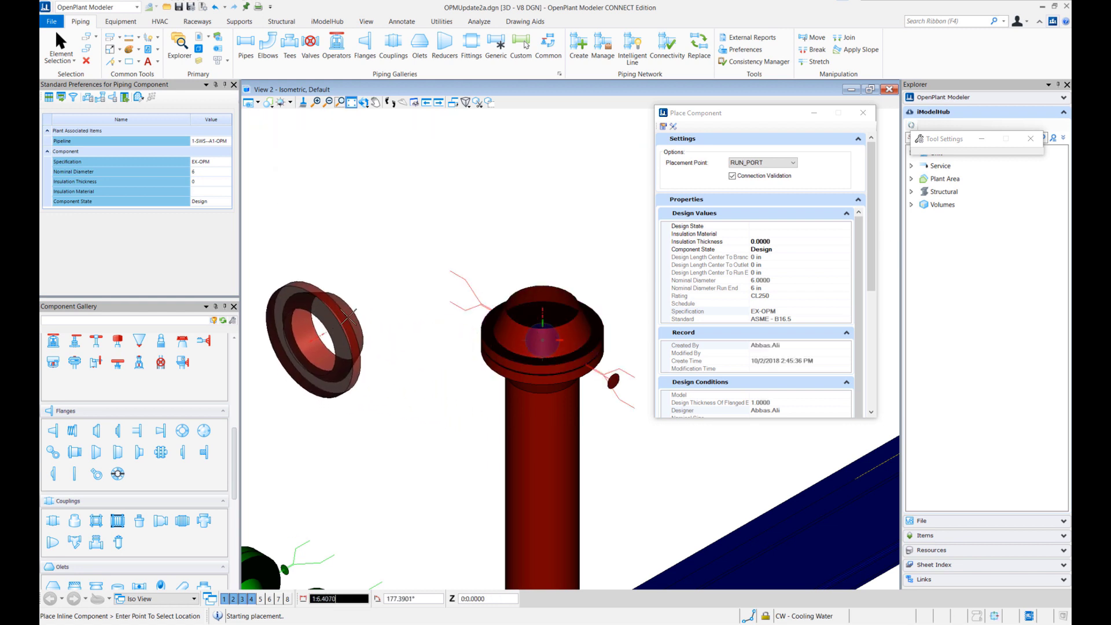
Step: Place a CL300 Weld Neck Flange 6 on top of the CL250 flange
{"action": "key", "text": "Escape"}
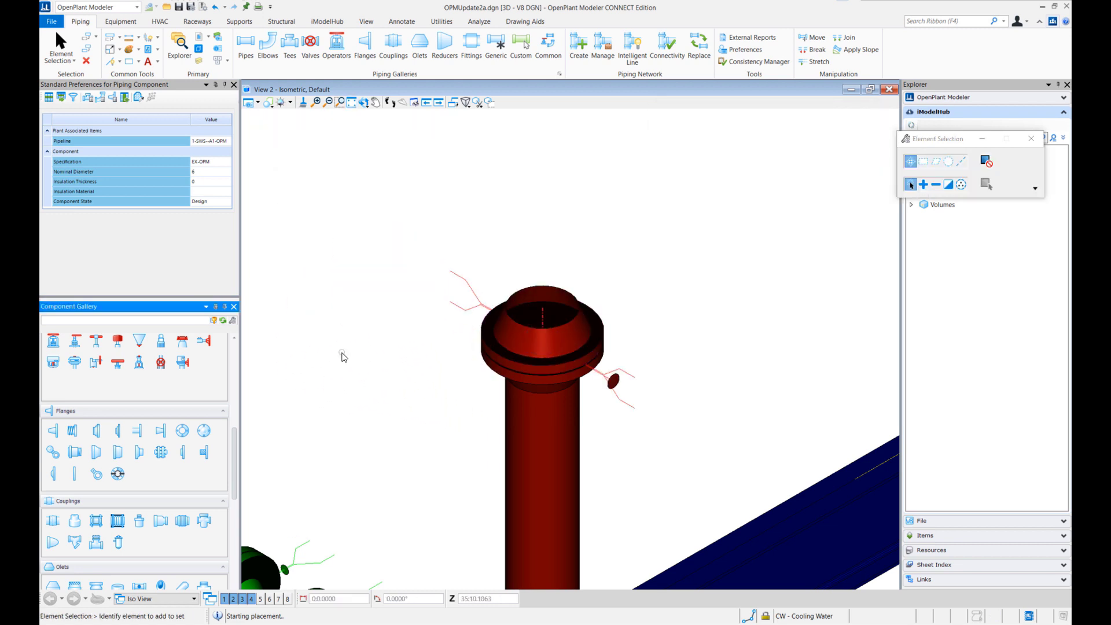
{"action": "left_click", "coordinate": [53, 430]}
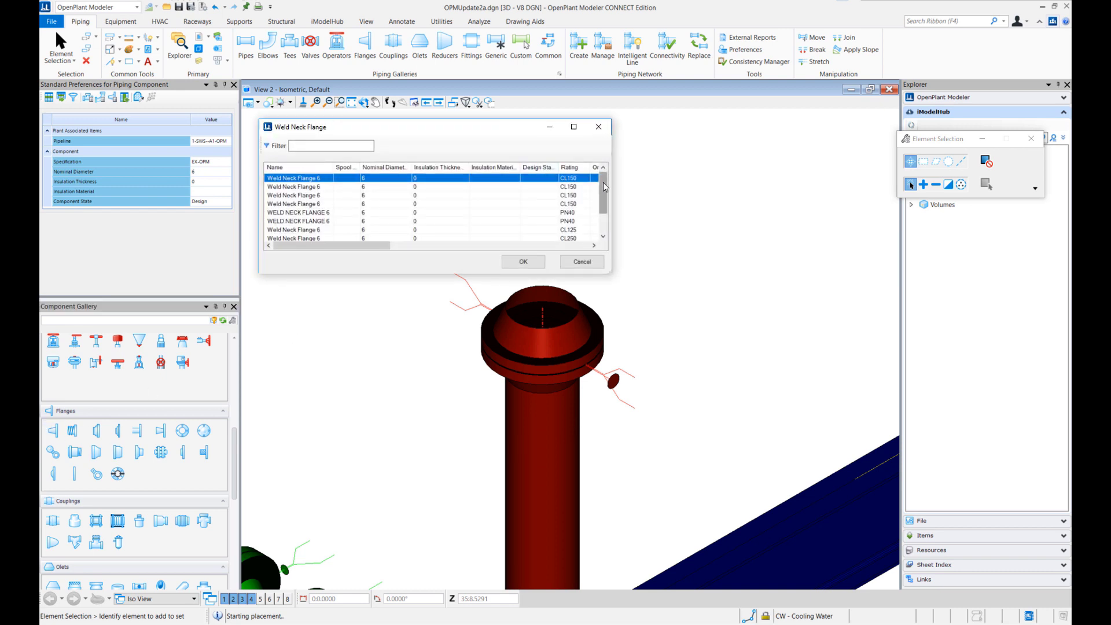
{"action": "left_click_drag", "start_coordinate": [603, 183], "coordinate": [601, 203]}
{"action": "left_click", "coordinate": [556, 221]}
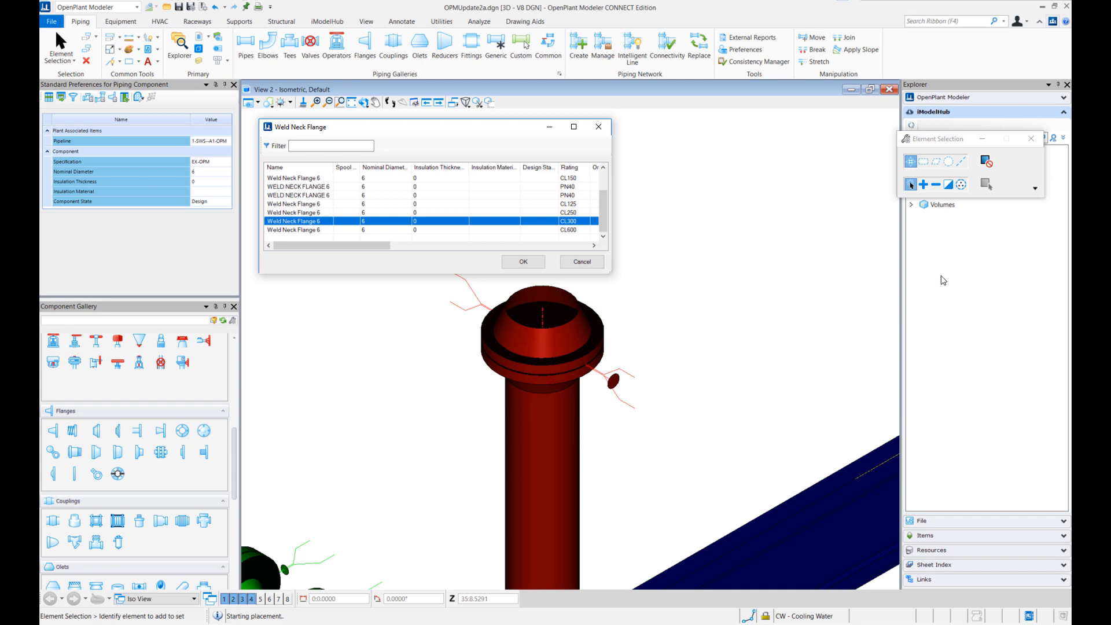
{"action": "double_click", "coordinate": [553, 222]}
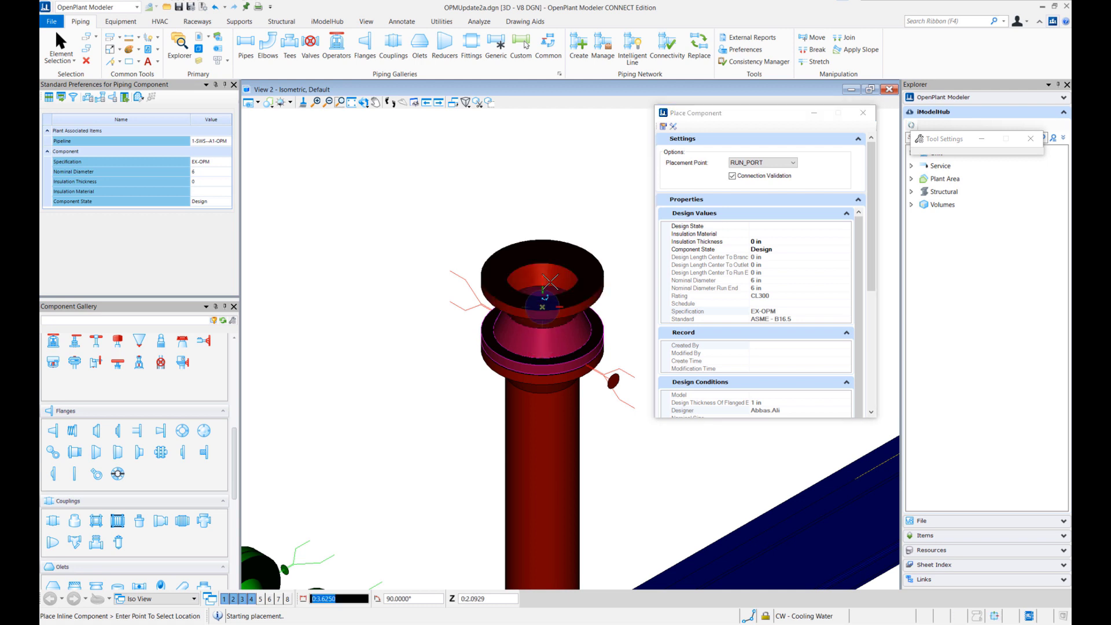
{"action": "left_click", "coordinate": [550, 282]}
{"action": "right_click", "coordinate": [591, 225]}
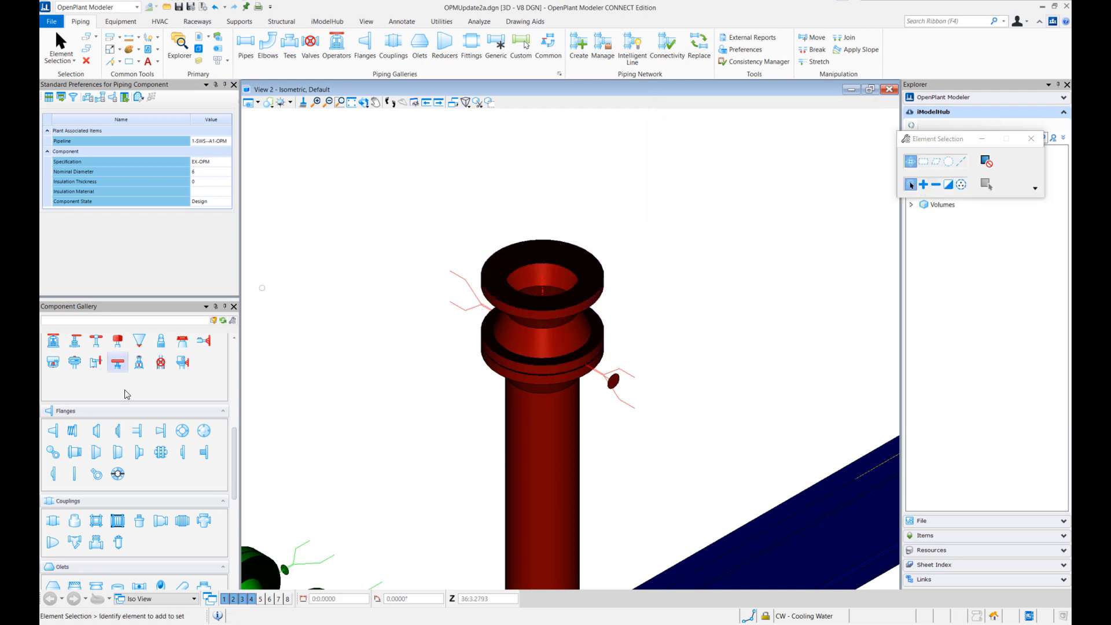
Step: Mate a CL600 6-inch weld neck flange onto it with the CL300 gasket and machine bolts
{"action": "left_click", "coordinate": [53, 430]}
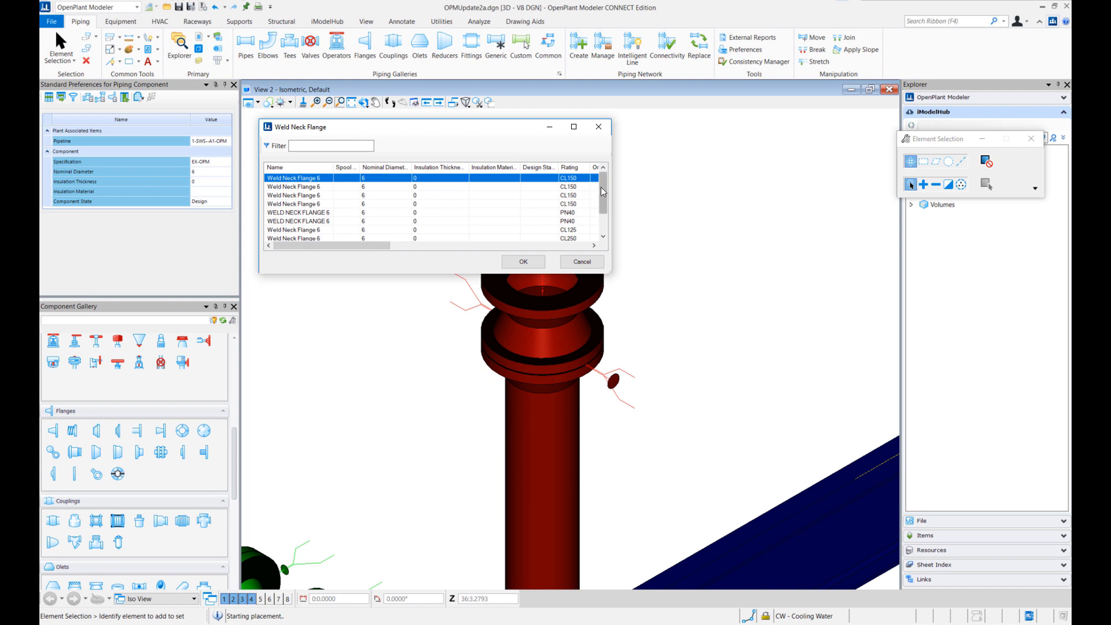
{"action": "left_click_drag", "start_coordinate": [601, 187], "coordinate": [604, 209]}
{"action": "double_click", "coordinate": [548, 230]}
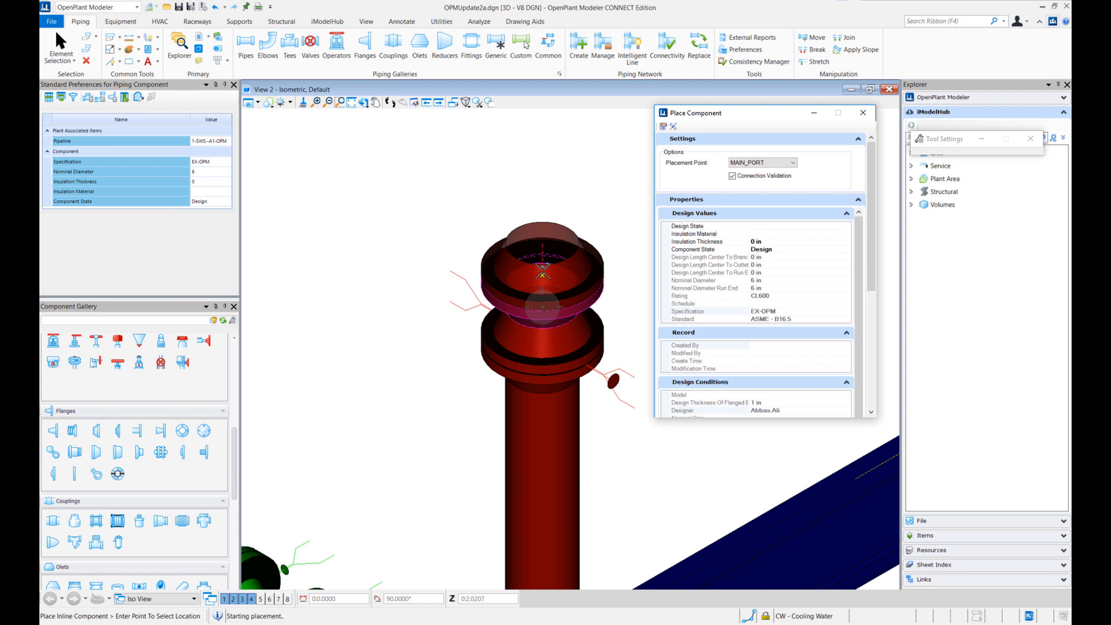
{"action": "left_click", "coordinate": [543, 265]}
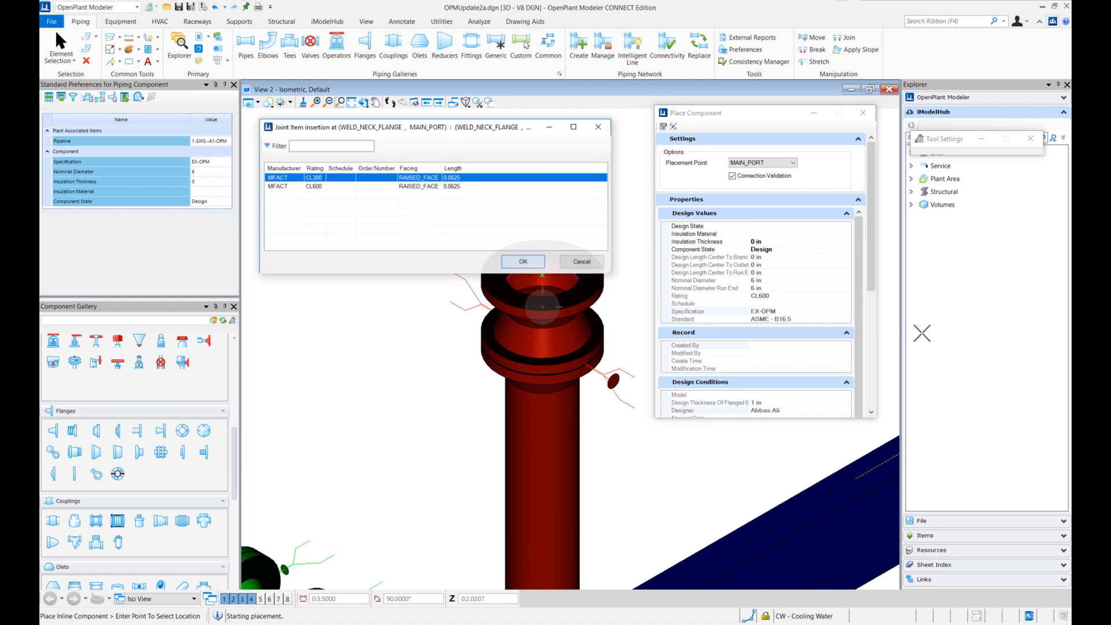
{"action": "key", "text": "Return"}
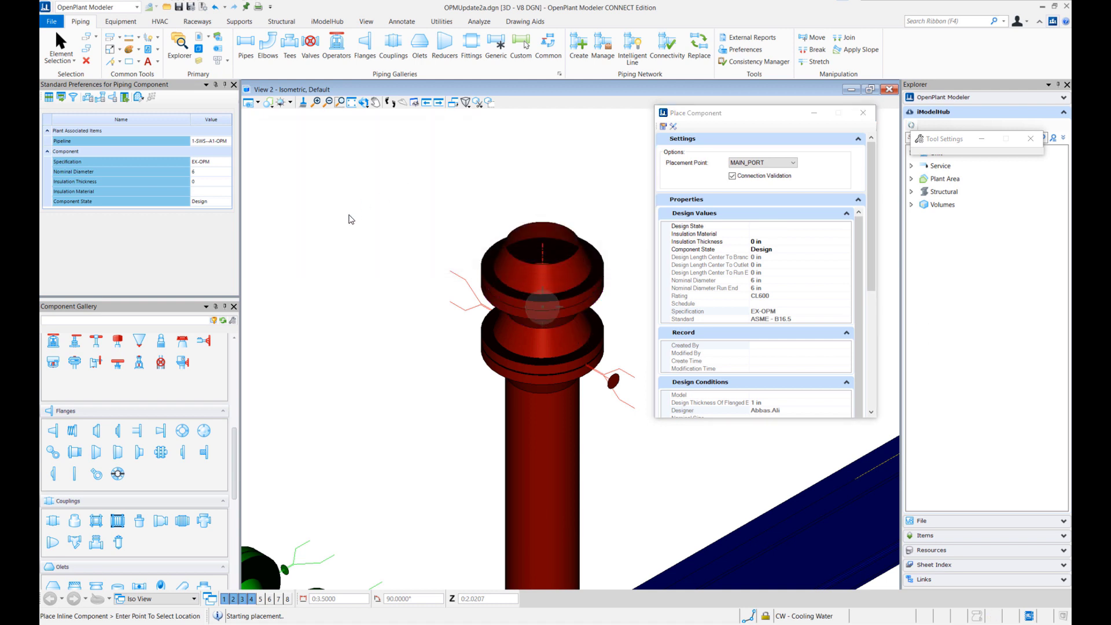
{"action": "double_click", "coordinate": [408, 186]}
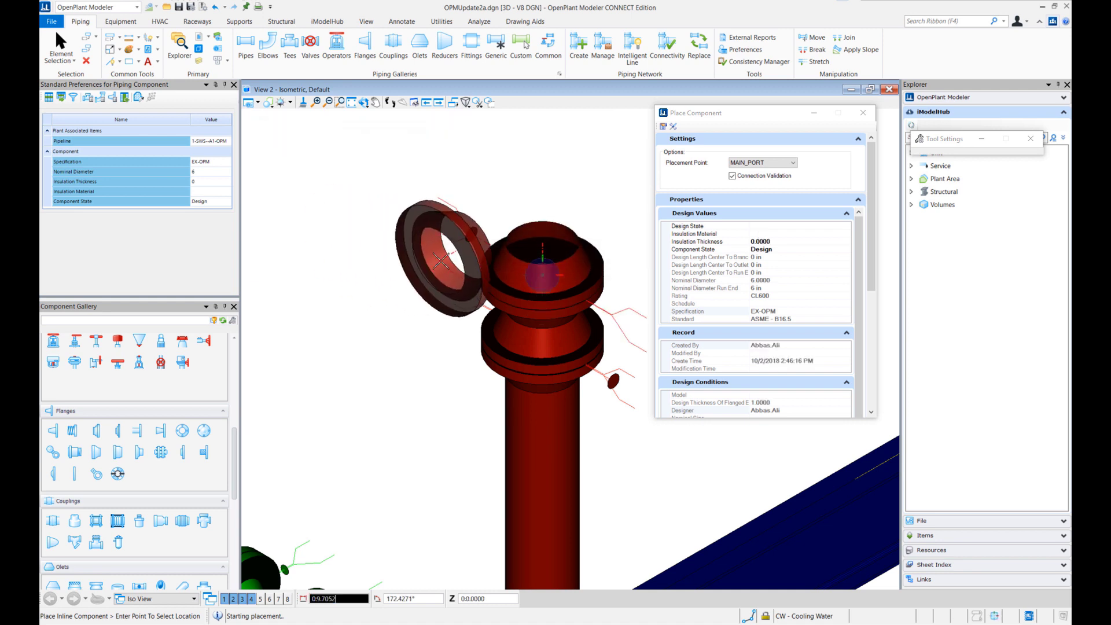
{"action": "right_click", "coordinate": [434, 272]}
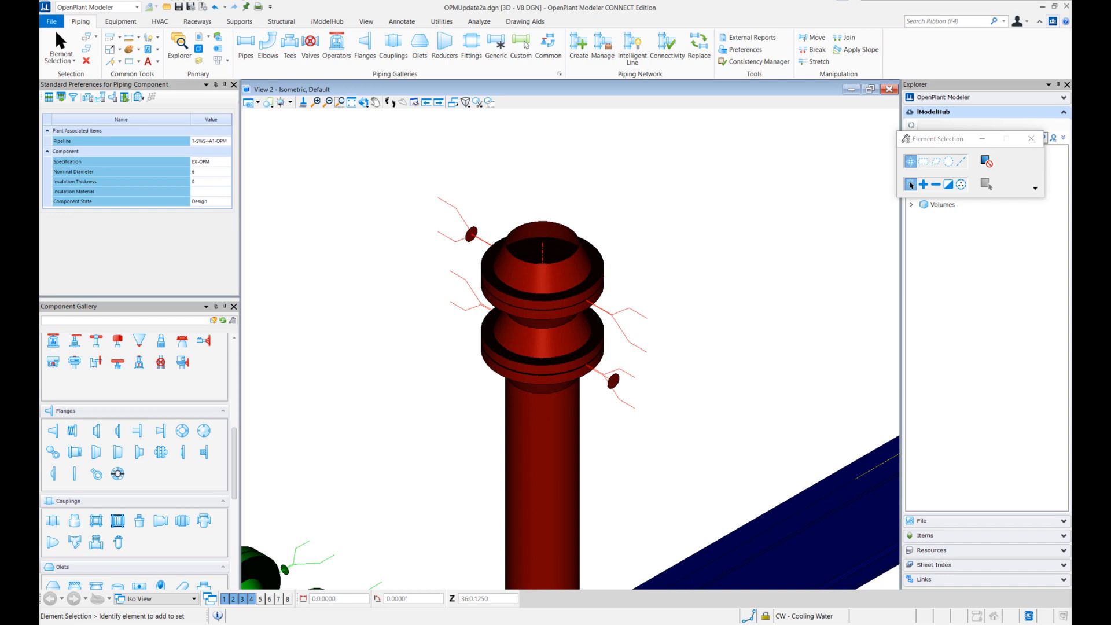
{"action": "key", "text": "F1"}
{"action": "left_click_drag", "start_coordinate": [876, 99], "coordinate": [665, 84]}
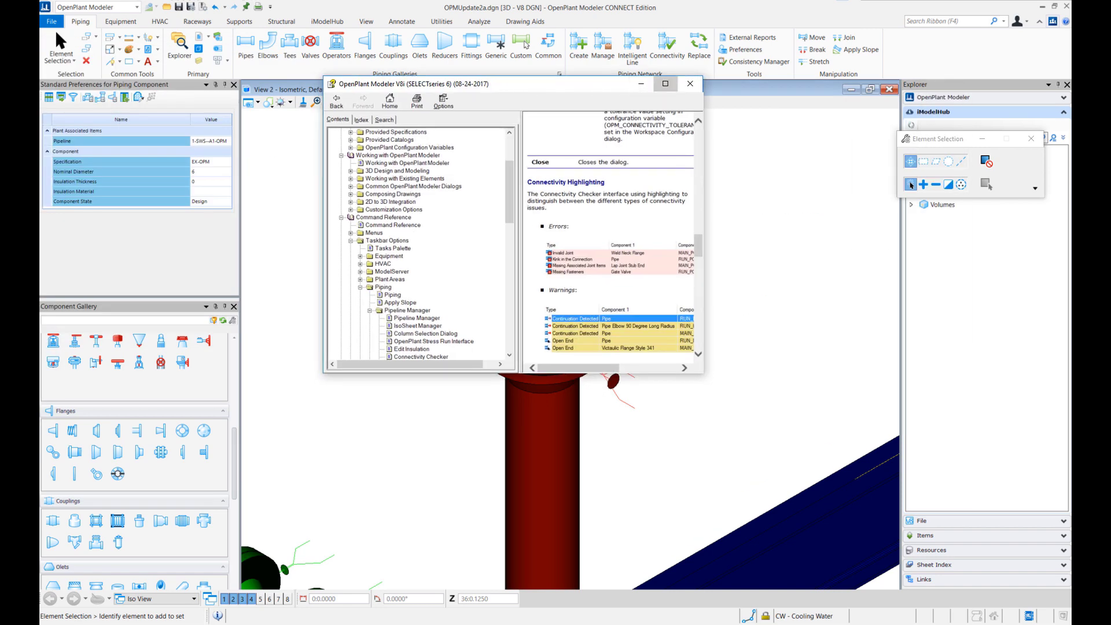
{"action": "left_click", "coordinate": [665, 83]}
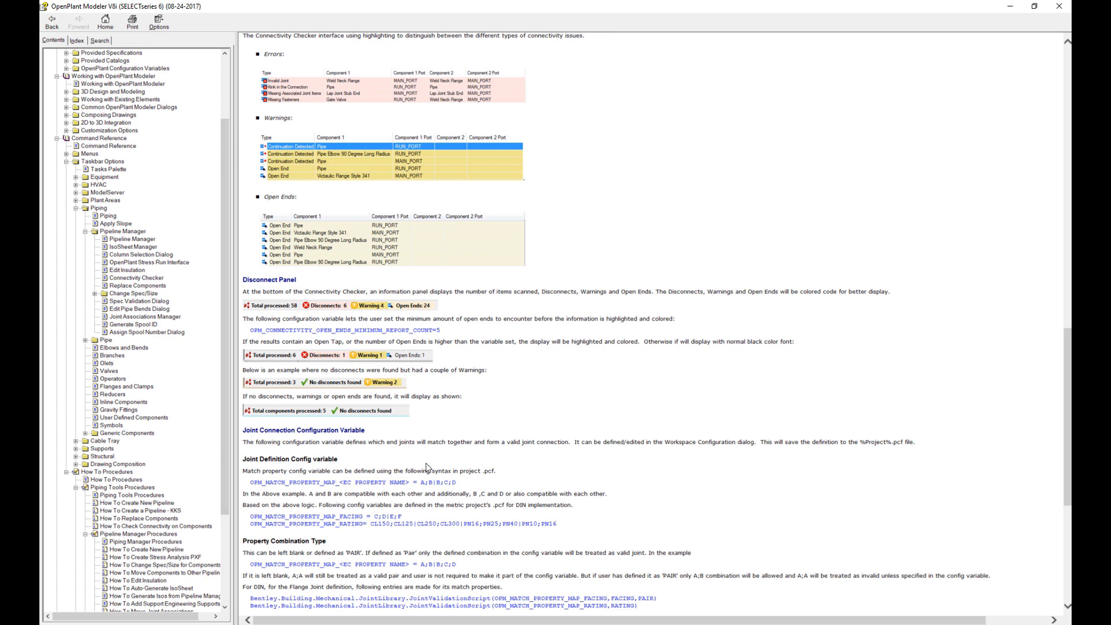
{"action": "scroll", "coordinate": [431, 467], "scroll_direction": "down", "scroll_amount": 9}
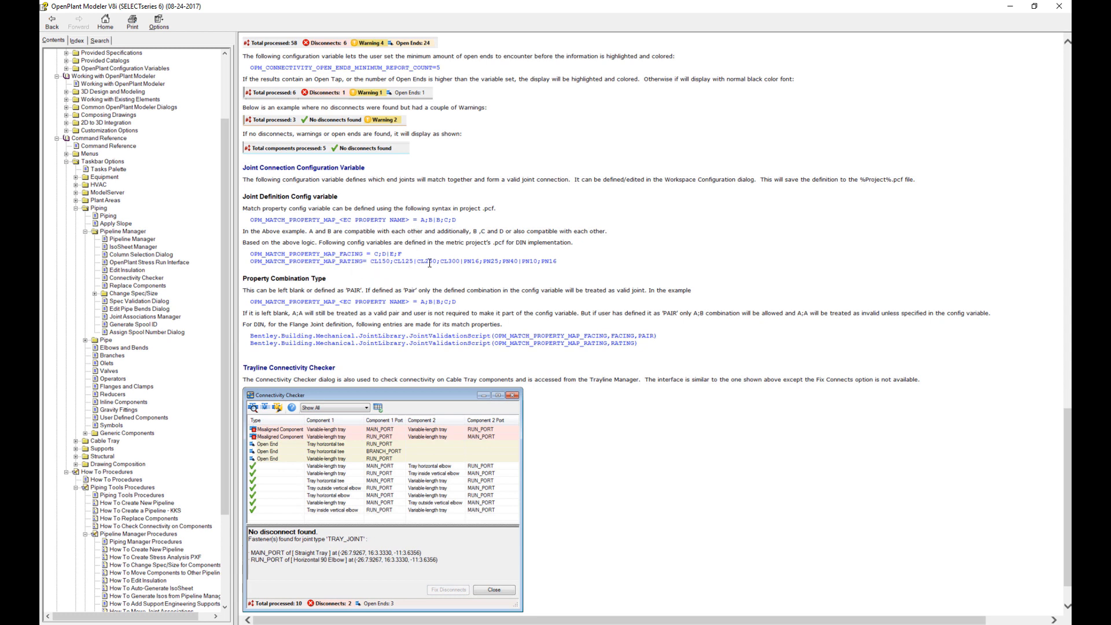
{"action": "left_click_drag", "start_coordinate": [558, 263], "coordinate": [260, 258]}
{"action": "left_click", "coordinate": [443, 283]}
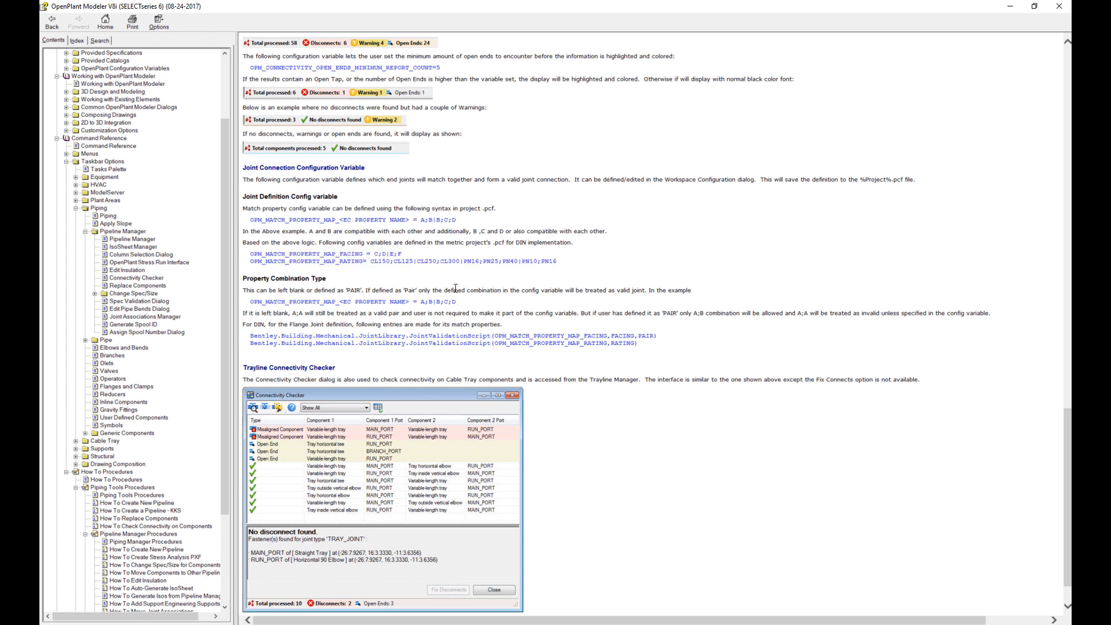